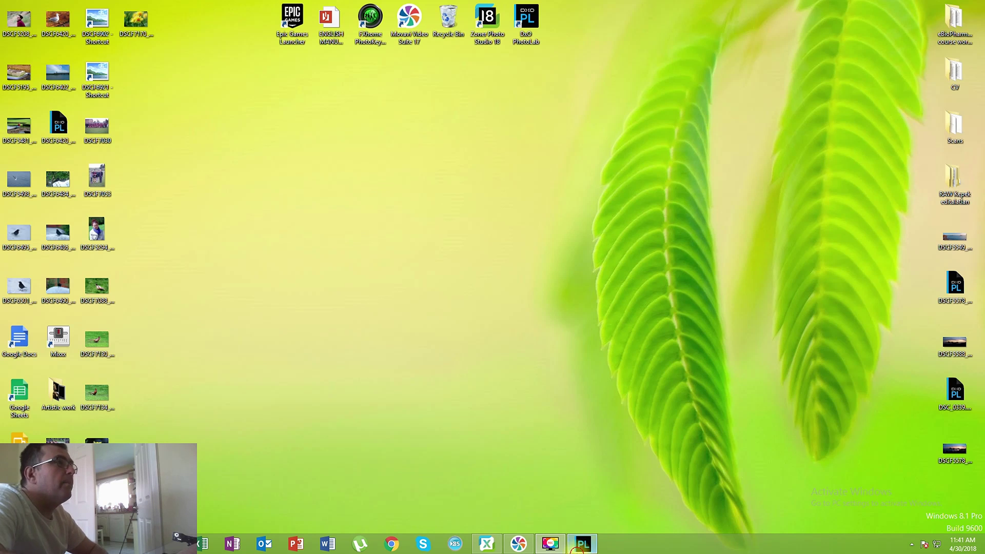
left_click(580, 545)
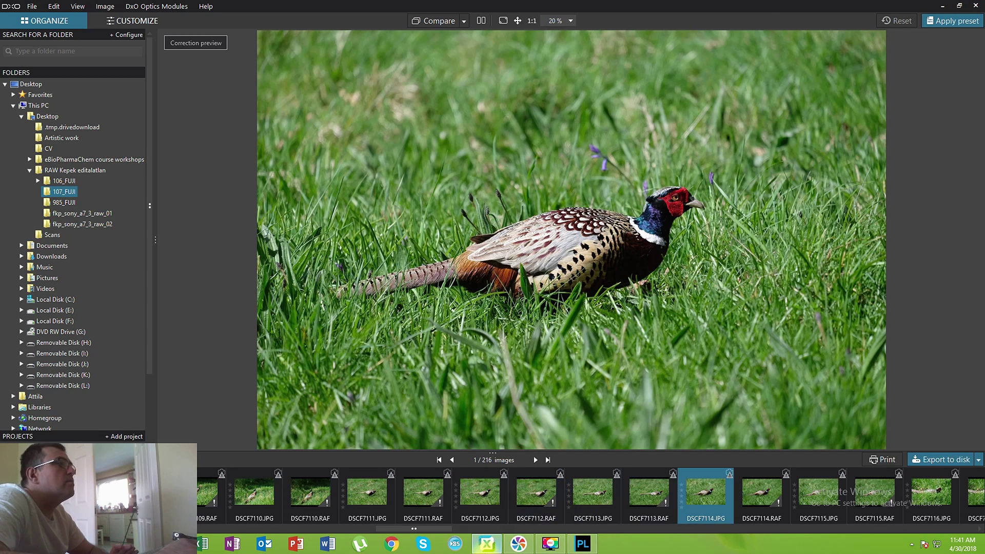
left_click(485, 544)
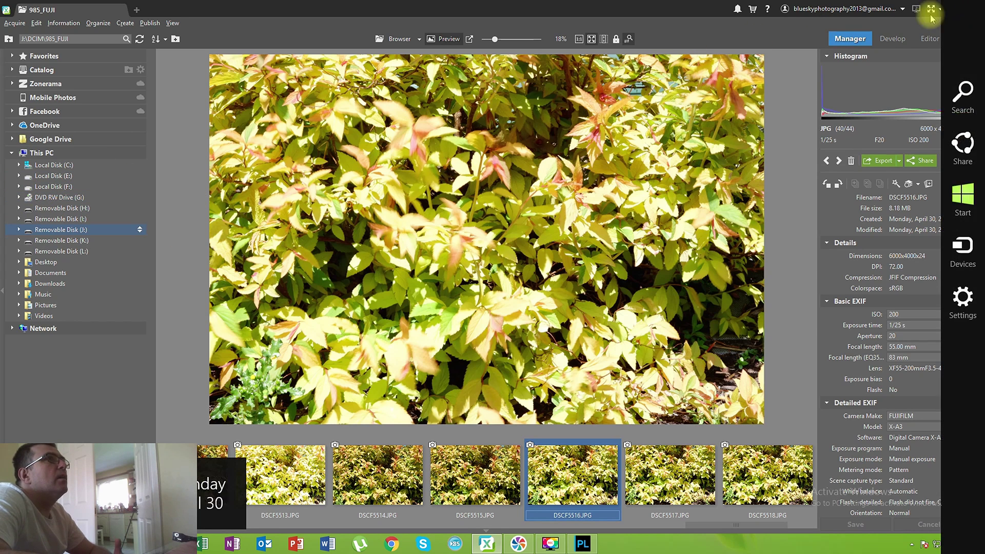
left_click(953, 7)
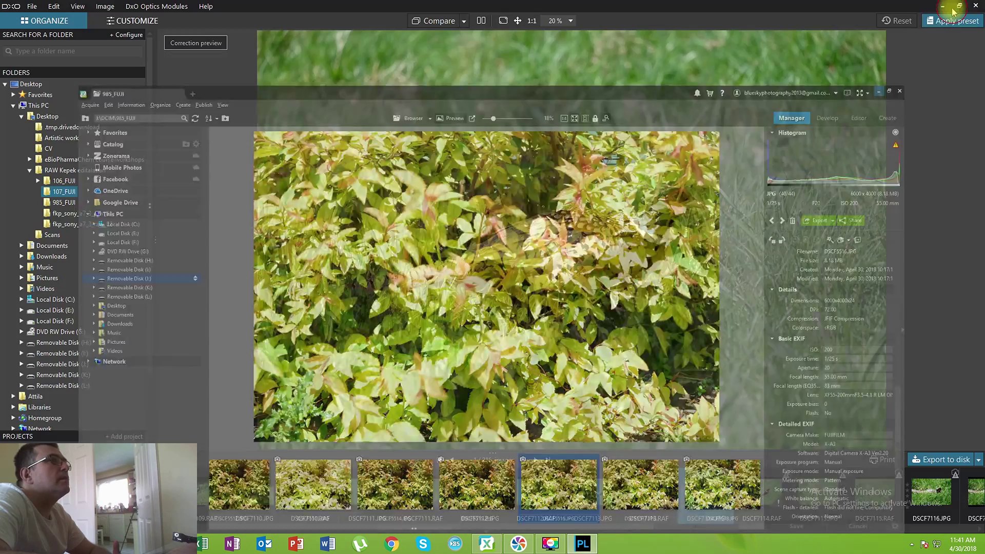
left_click(943, 8)
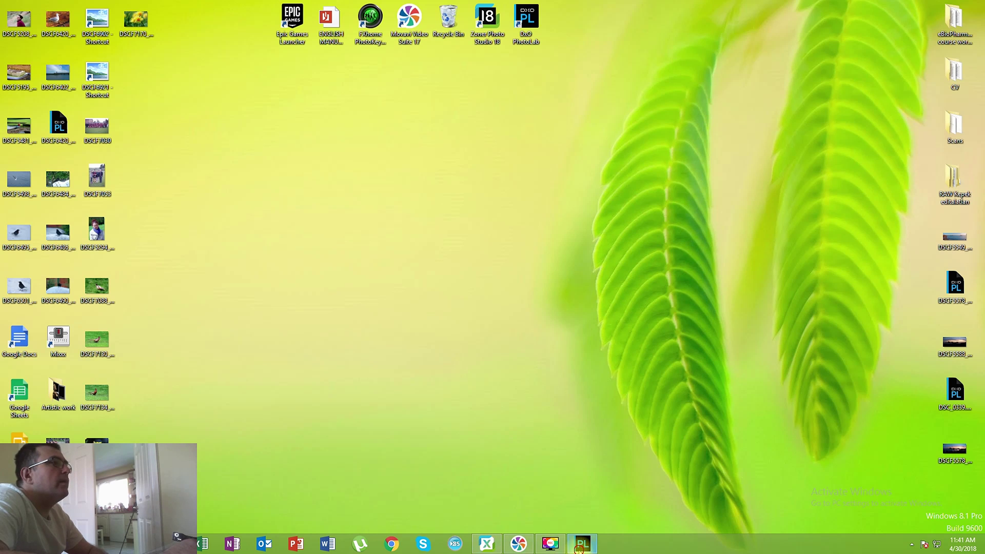
Switch to DxO PhotoLab and show the pheasant photo DSCF7114.JPG in the Customize workspace.
left_click(581, 544)
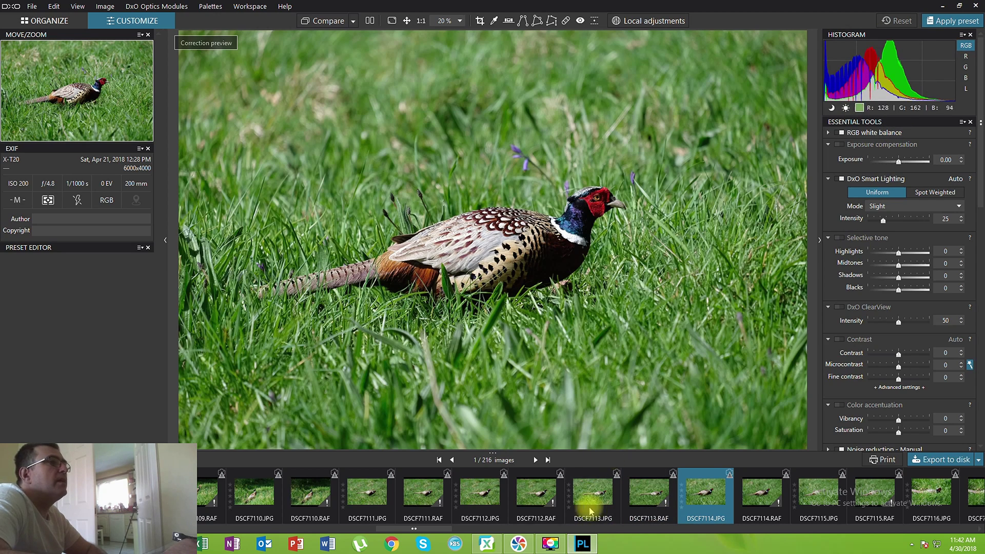
left_click(482, 546)
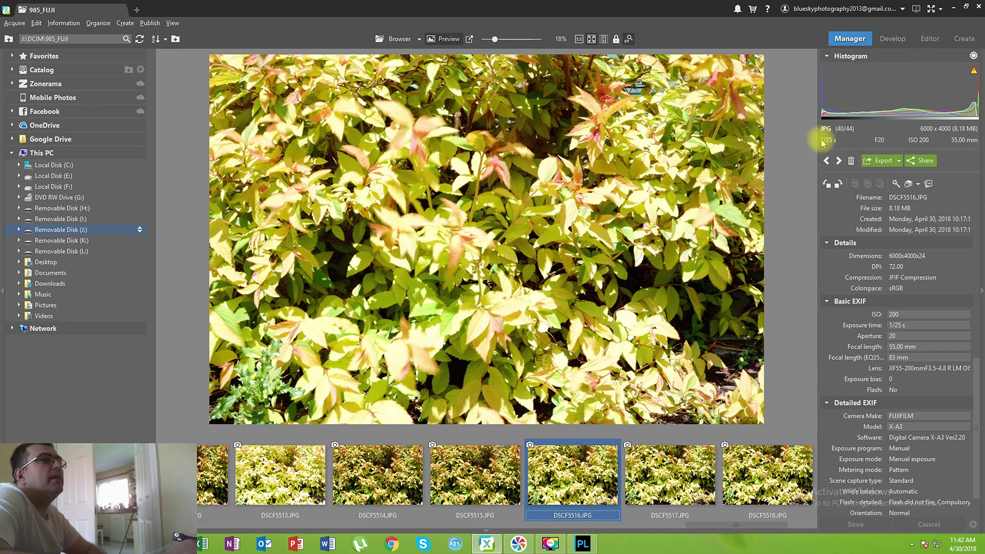
left_click(581, 546)
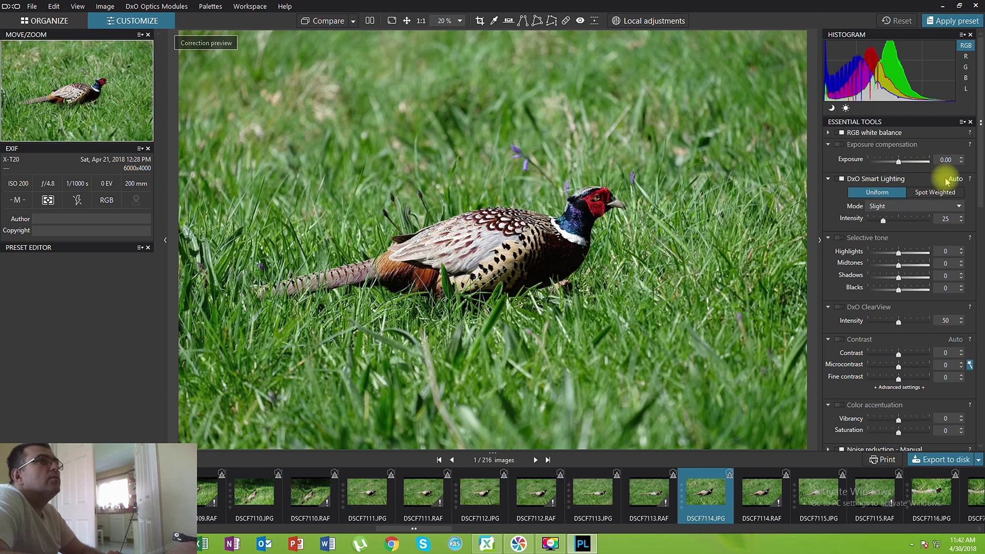
Set the exposure compensation of the pheasant photo to 0.30.
left_click(956, 161)
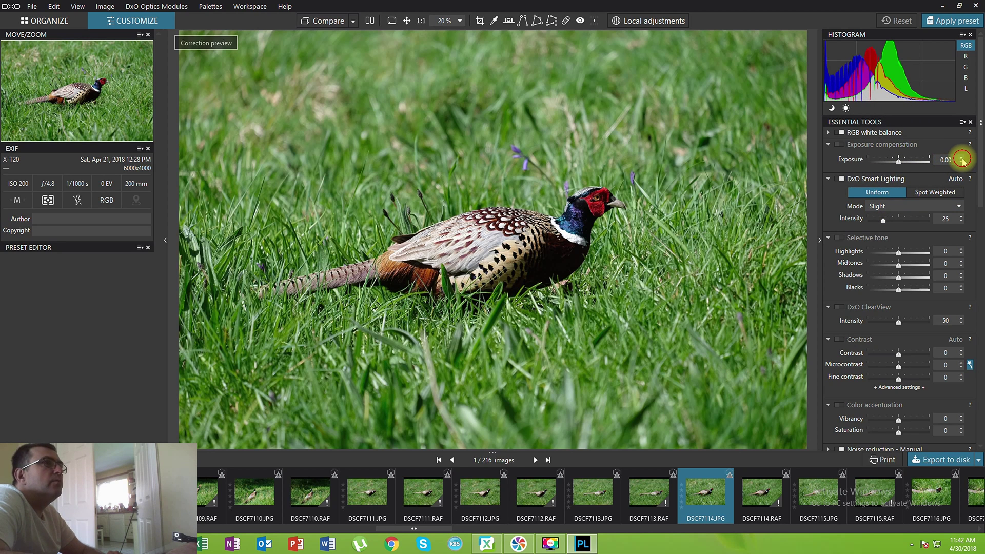
left_click(962, 158)
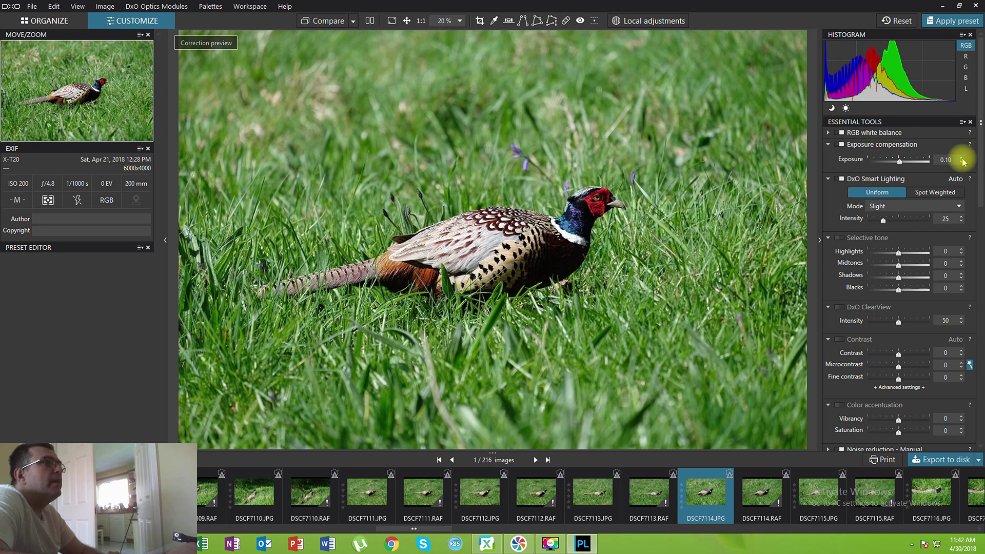
left_click(962, 159)
left_click(962, 158)
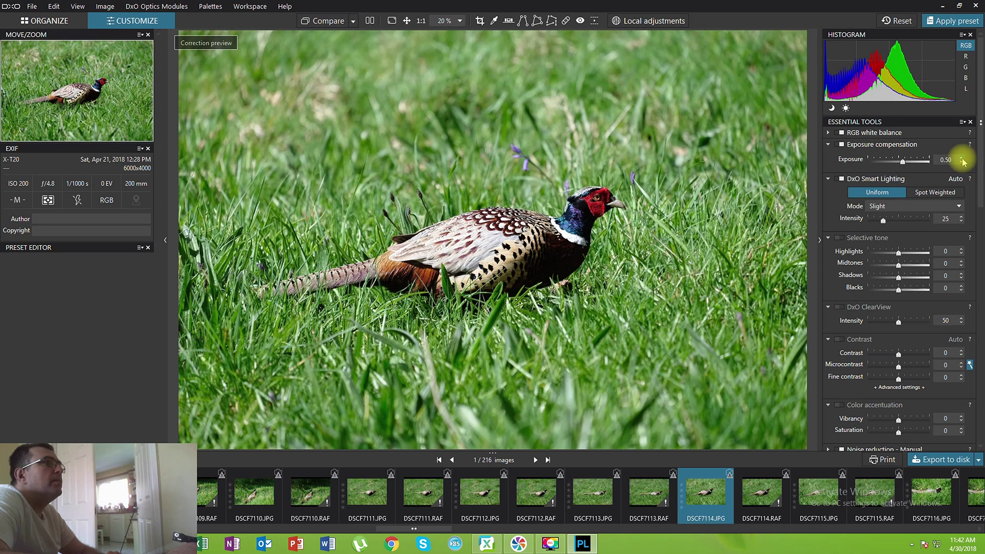
left_click(963, 159)
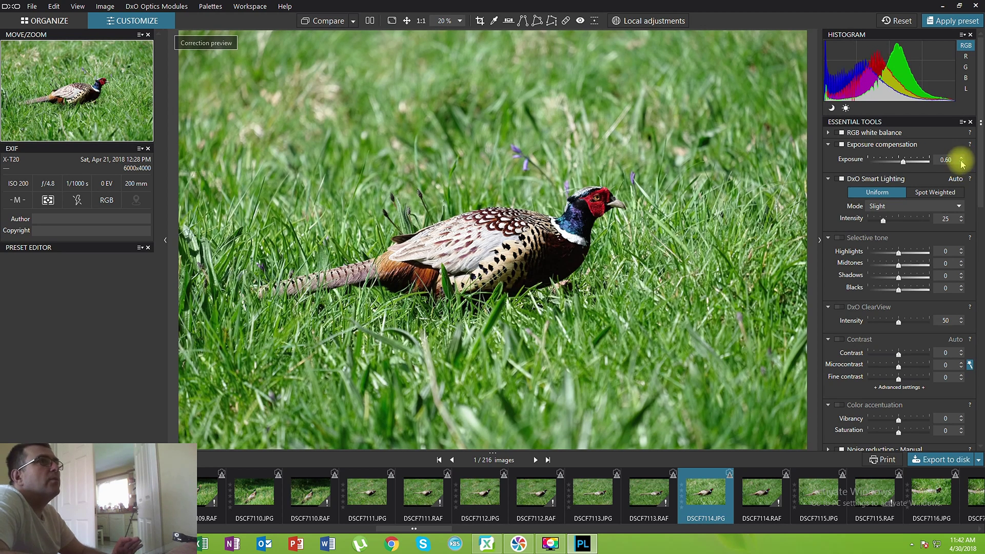
left_click(963, 163)
left_click(962, 163)
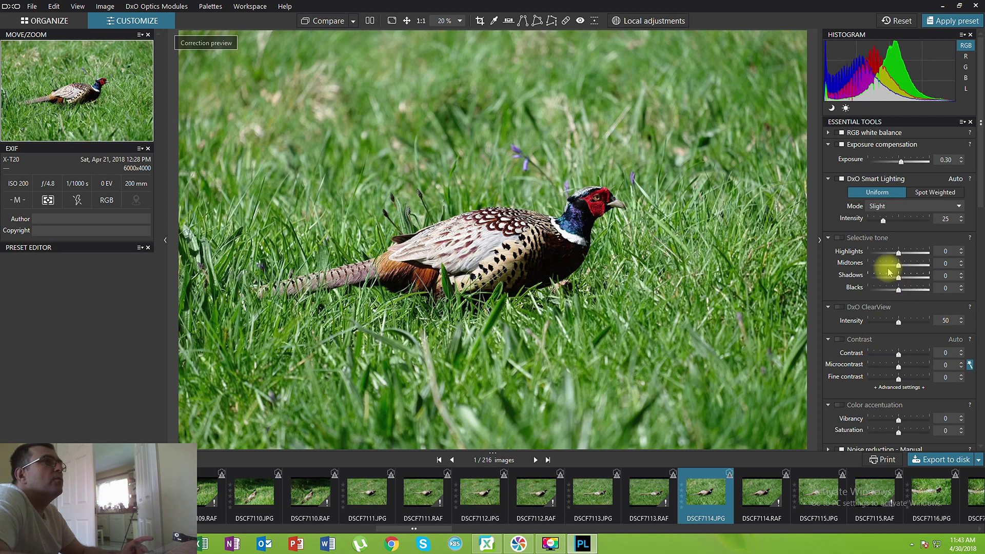
Try a slightly warmer temperature in the RGB white balance correction.
left_click(829, 133)
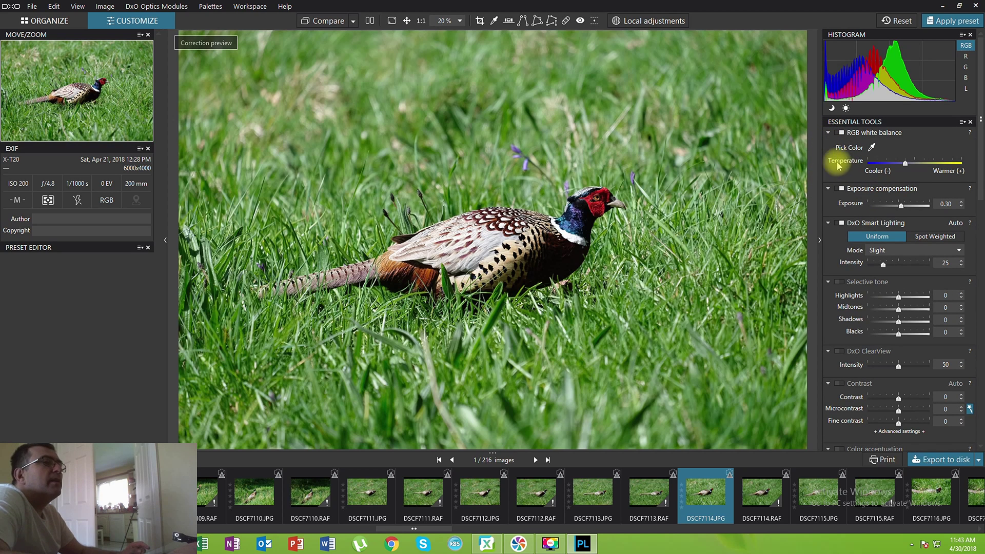
left_click(871, 147)
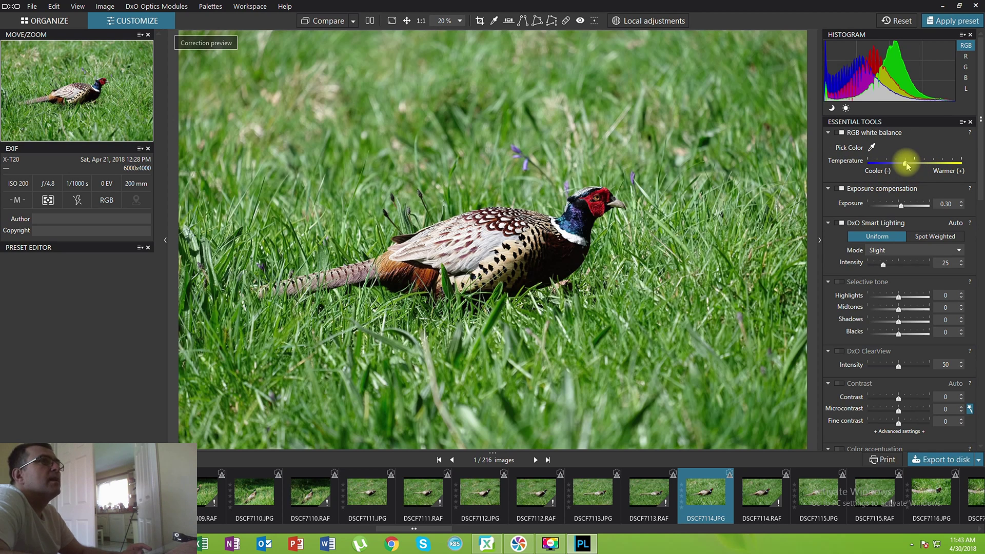
left_click_drag(907, 165, 916, 167)
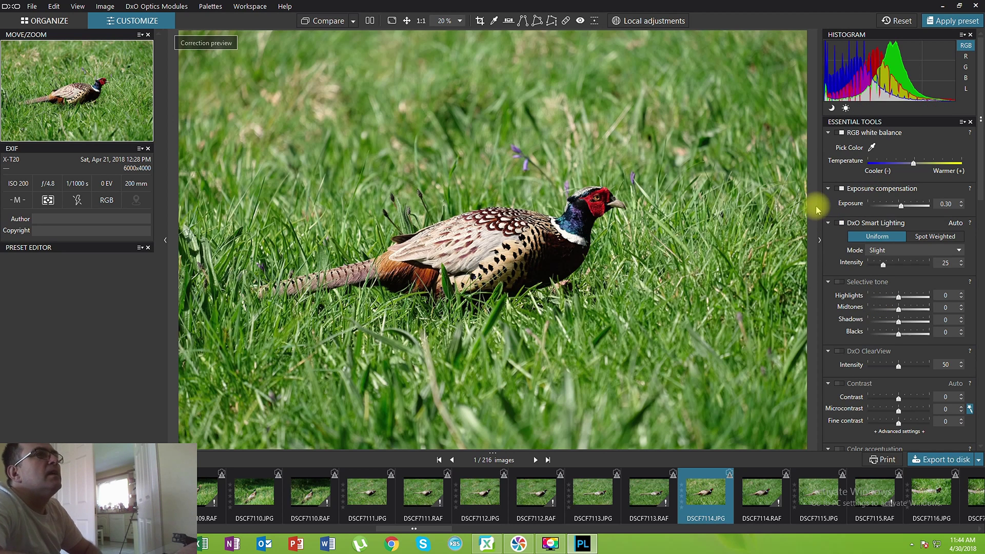
left_click(829, 135)
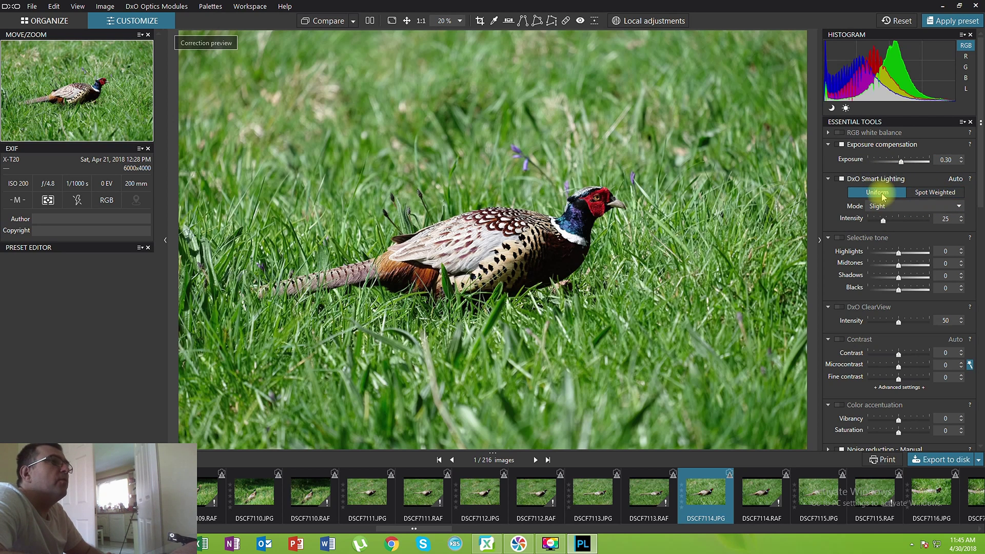
Try the Spot Weighted method of DxO Smart Lighting and return to Uniform.
left_click(924, 208)
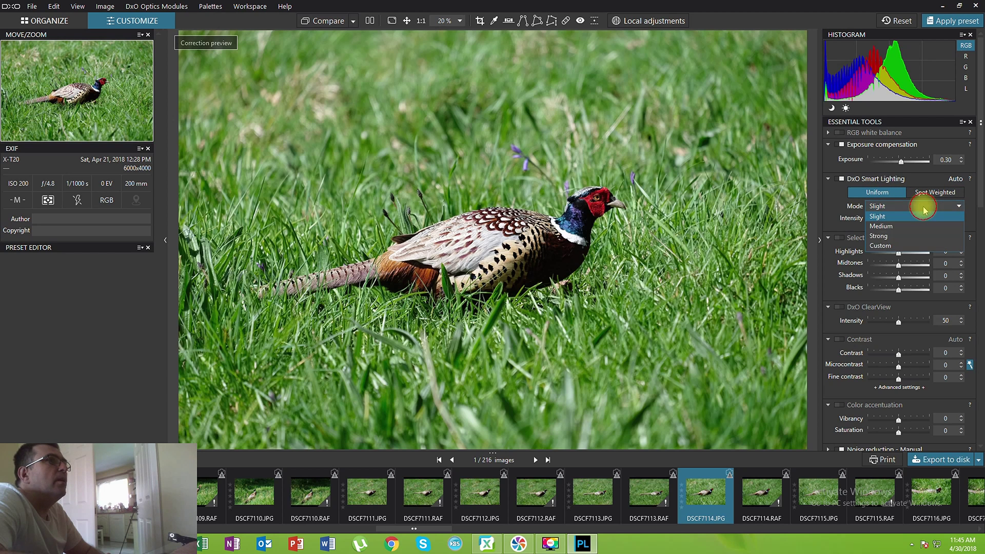
left_click(924, 210)
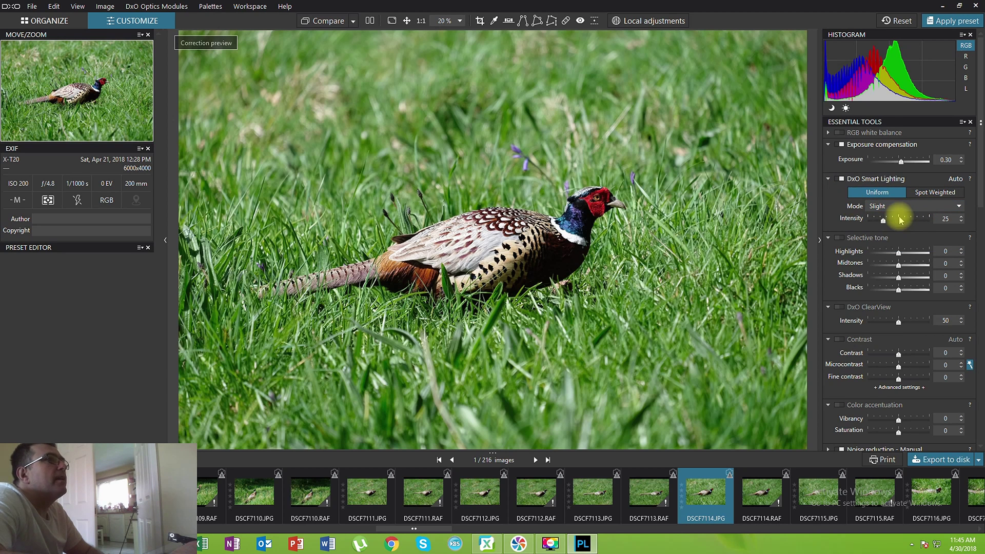
left_click(927, 199)
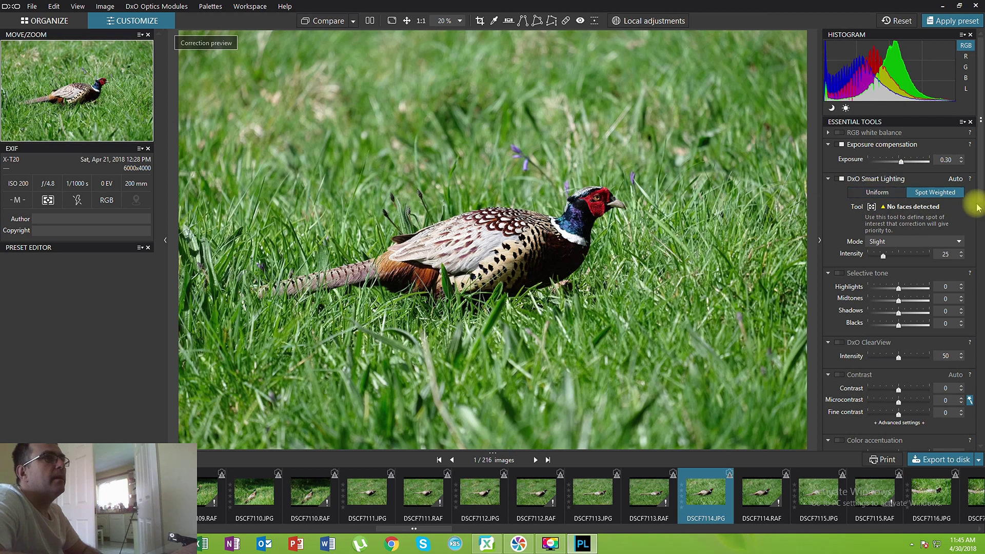
left_click(880, 193)
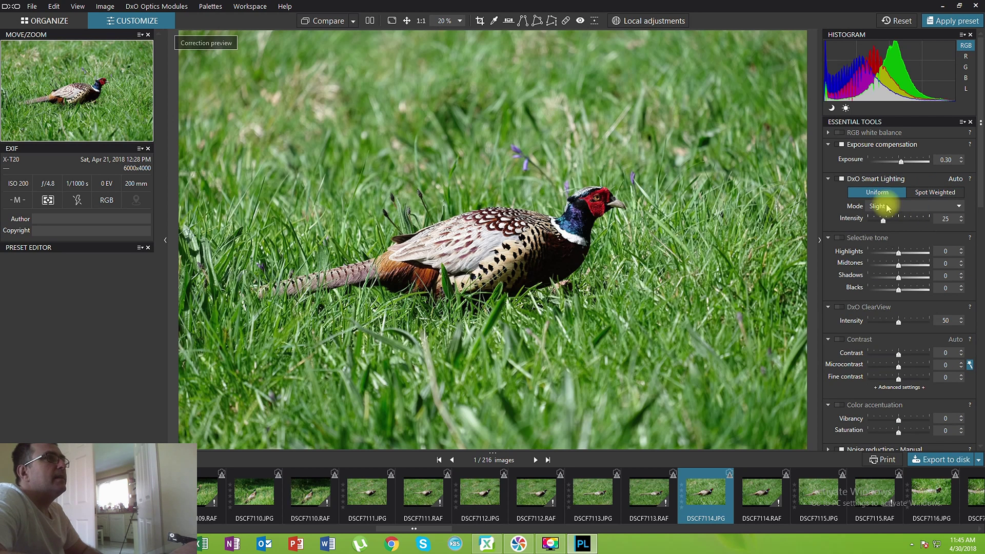
Set the Uniform DxO Smart Lighting intensity to 41.
left_click_drag(883, 222, 927, 221)
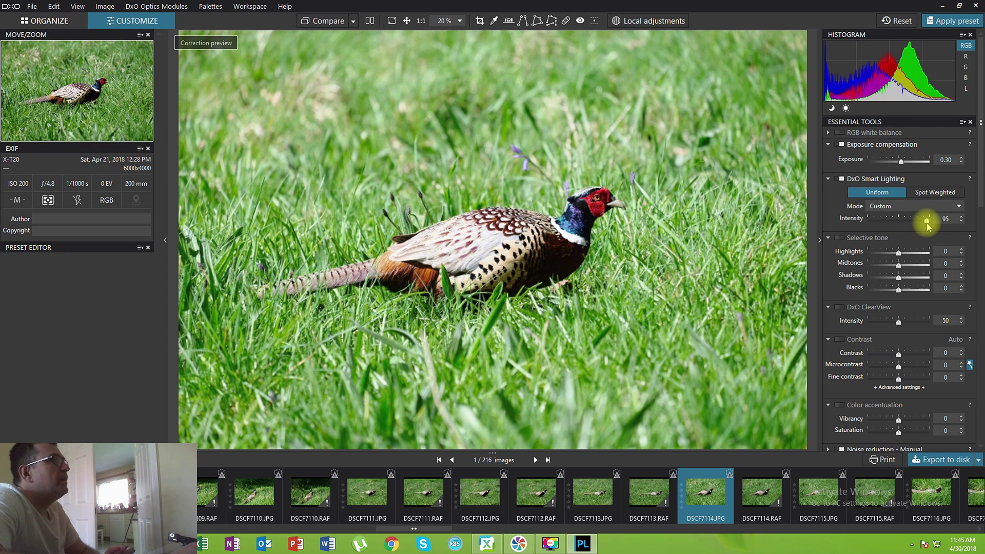
left_click_drag(927, 221, 893, 222)
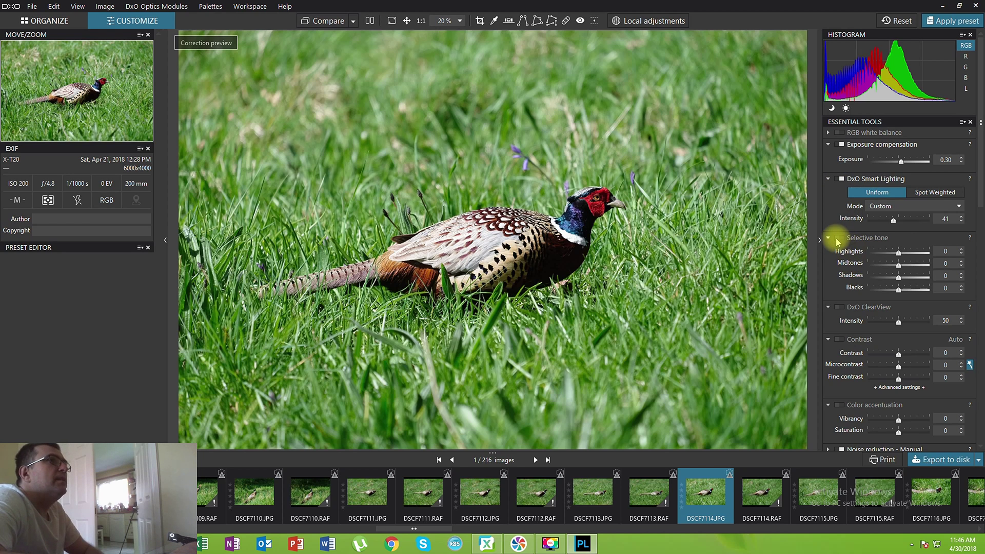
Enable the selective tone correction and set shadows to 14 and highlights to -18.
left_click(840, 238)
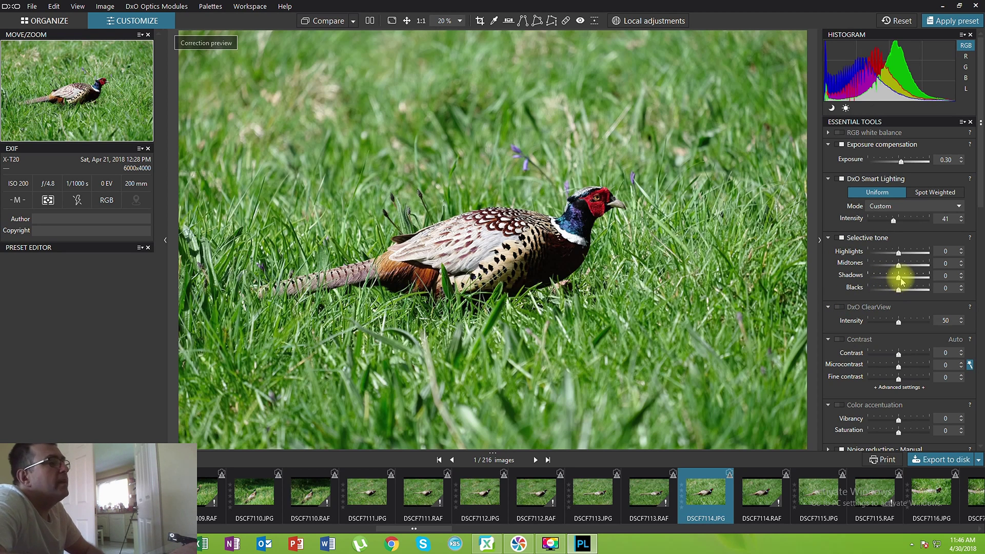
left_click_drag(901, 279, 896, 255)
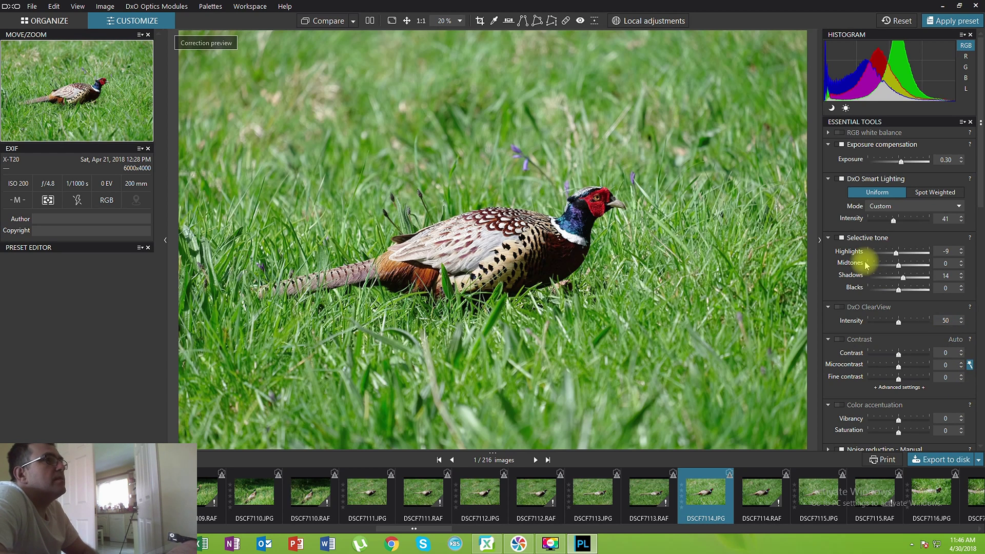
left_click(953, 263)
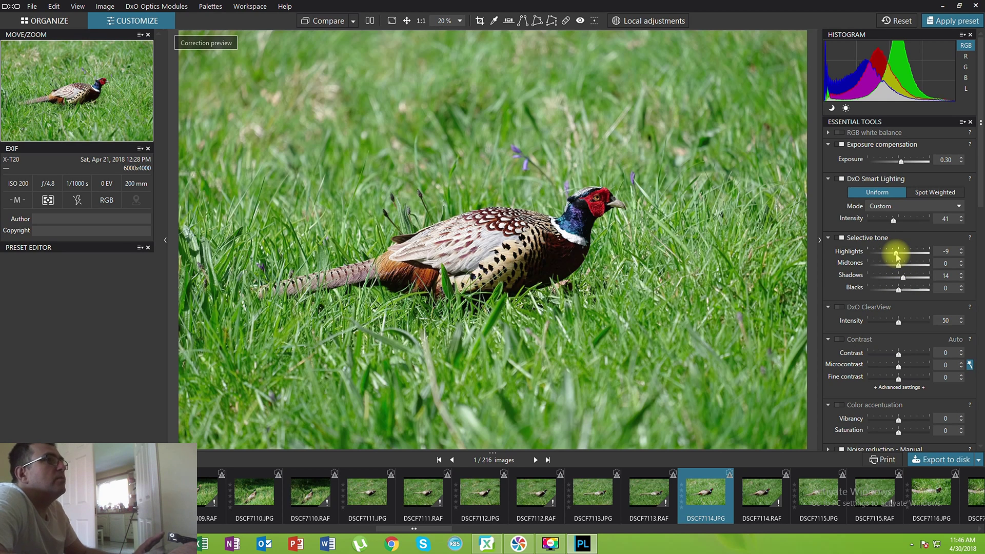
left_click_drag(897, 256, 904, 285)
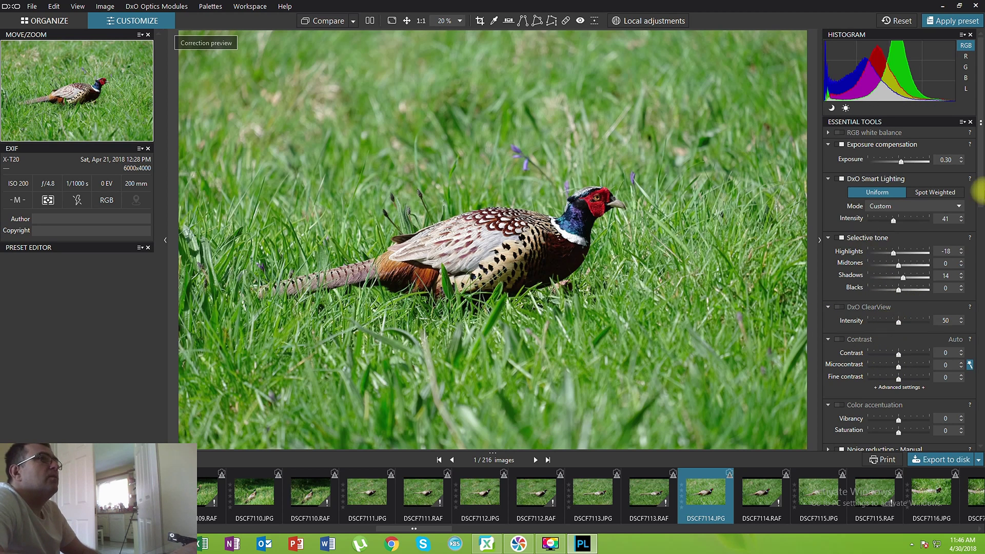
Try the DxO ClearView correction at an intensity of 55.
scroll(975, 189, "down", 3)
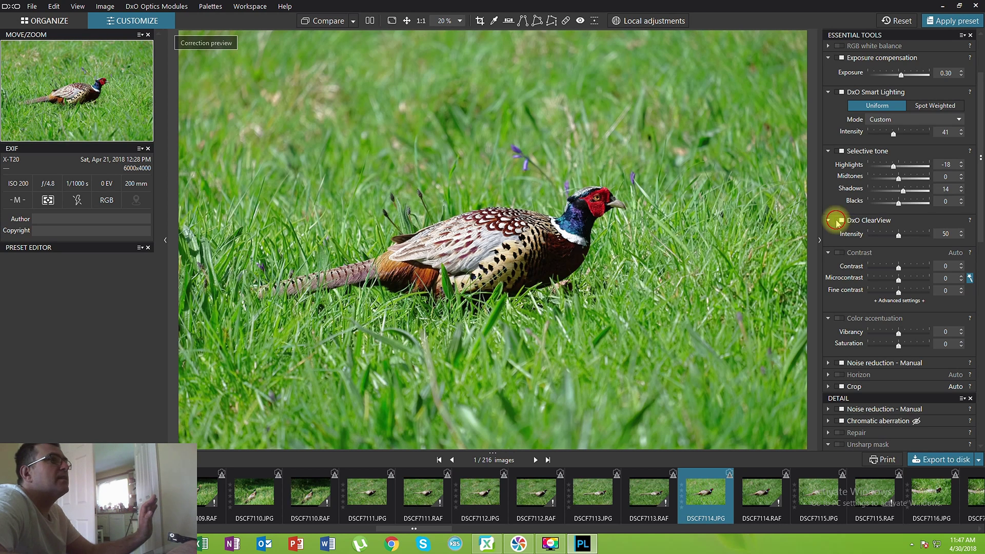
left_click(838, 221)
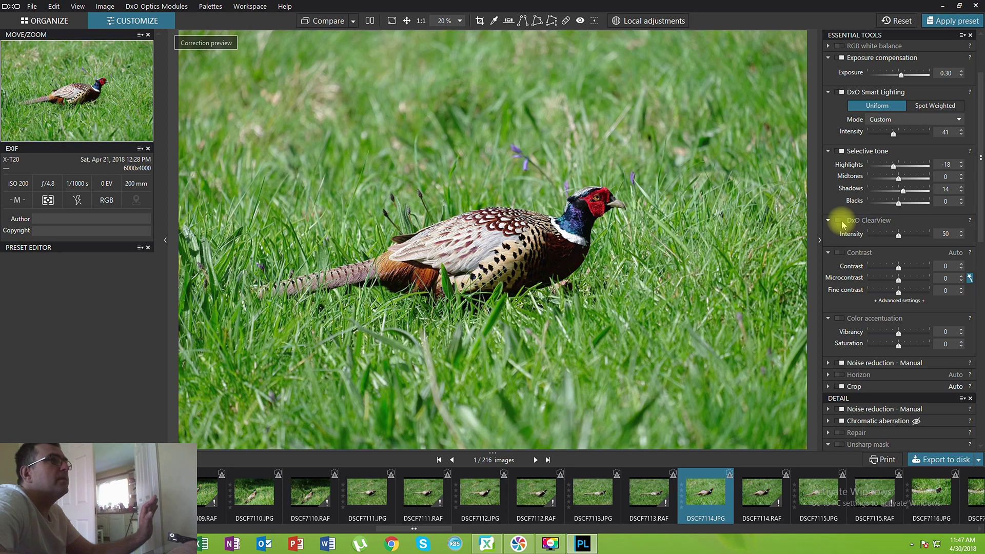
left_click(843, 224)
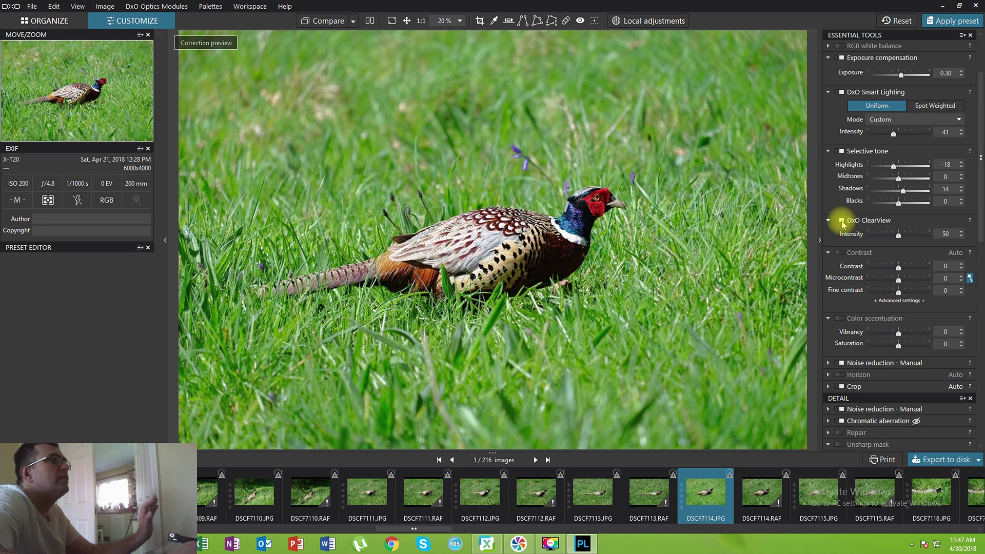
mouse_move(899, 236)
left_mouse_down()
mouse_move(876, 238)
mouse_move(915, 238)
mouse_move(894, 238)
mouse_move(902, 238)
left_mouse_up()
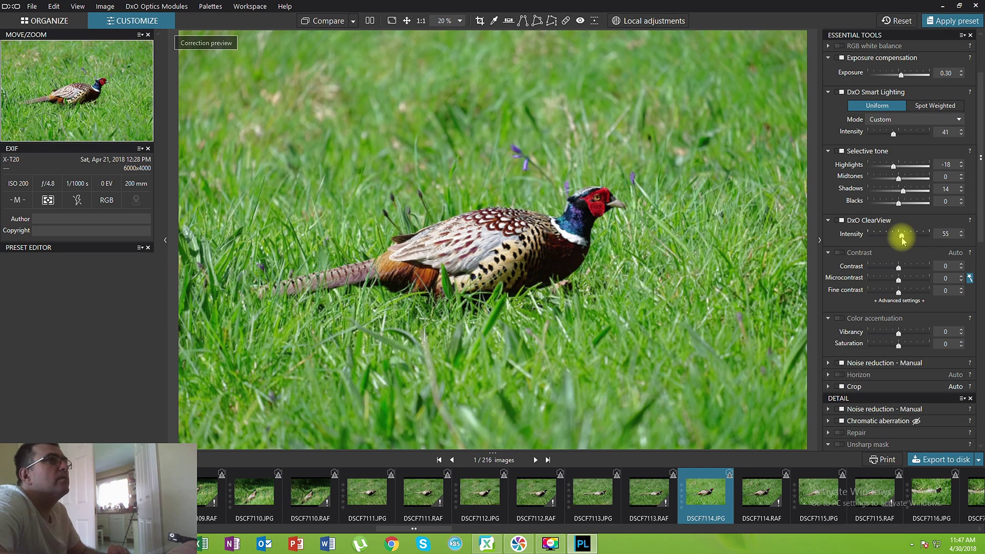
left_click(842, 222)
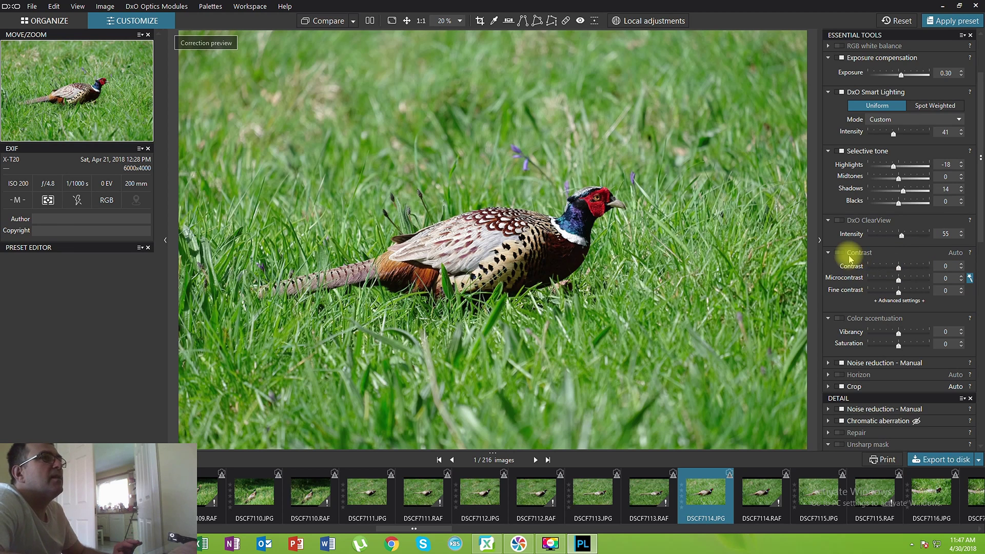
Enable the contrast correction and set contrast to 3 and microcontrast to 5.
left_click(841, 252)
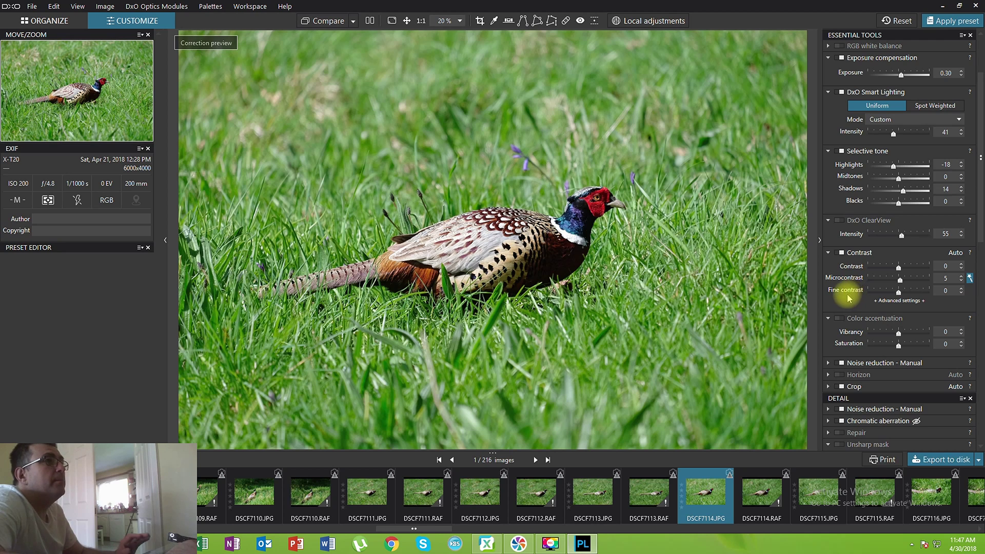
left_click(898, 267)
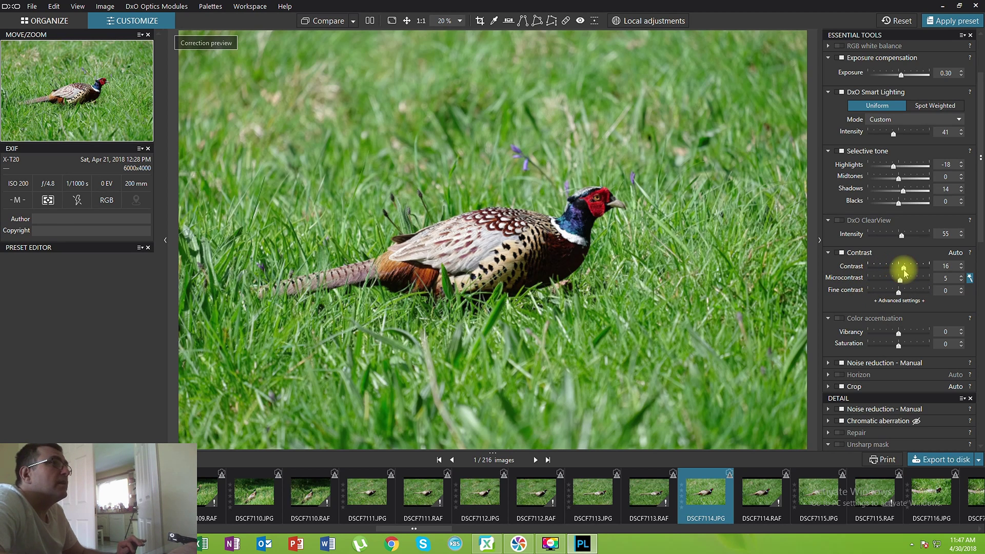
mouse_move(904, 270)
left_mouse_down()
mouse_move(890, 269)
mouse_move(899, 272)
left_mouse_up()
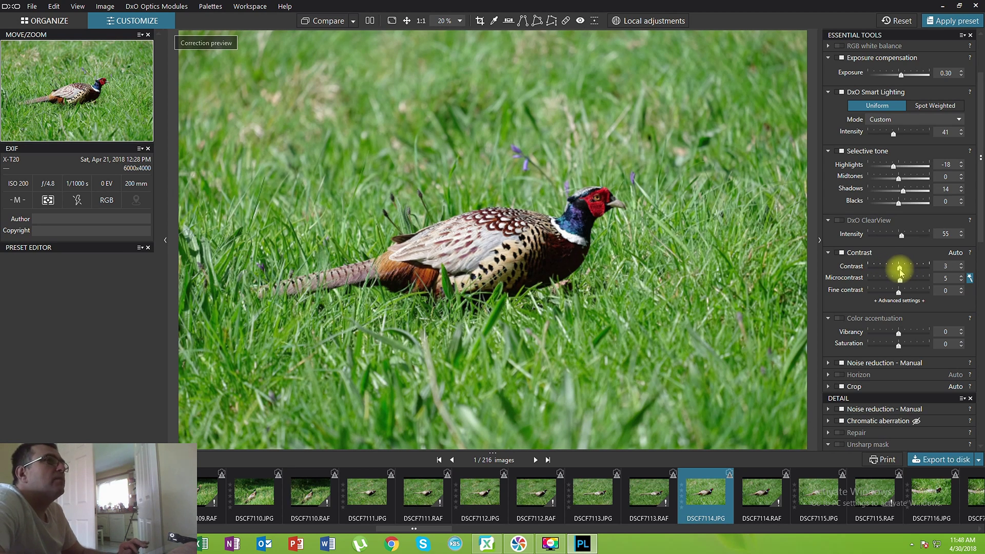
mouse_move(899, 269)
left_mouse_down()
mouse_move(913, 272)
mouse_move(899, 276)
left_mouse_up()
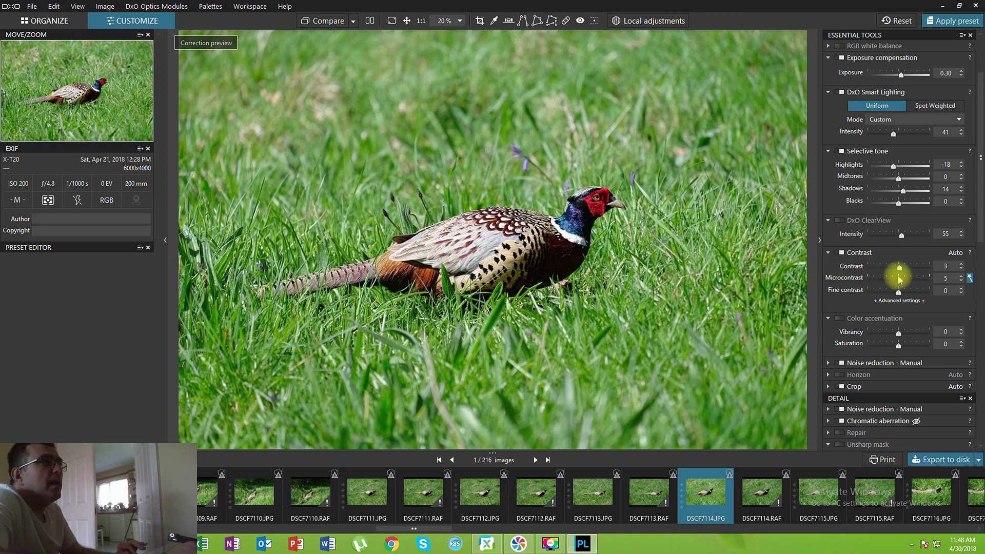
Set the contrast correction's microcontrast to 19 and fine contrast to 14.
left_click_drag(899, 282, 903, 283)
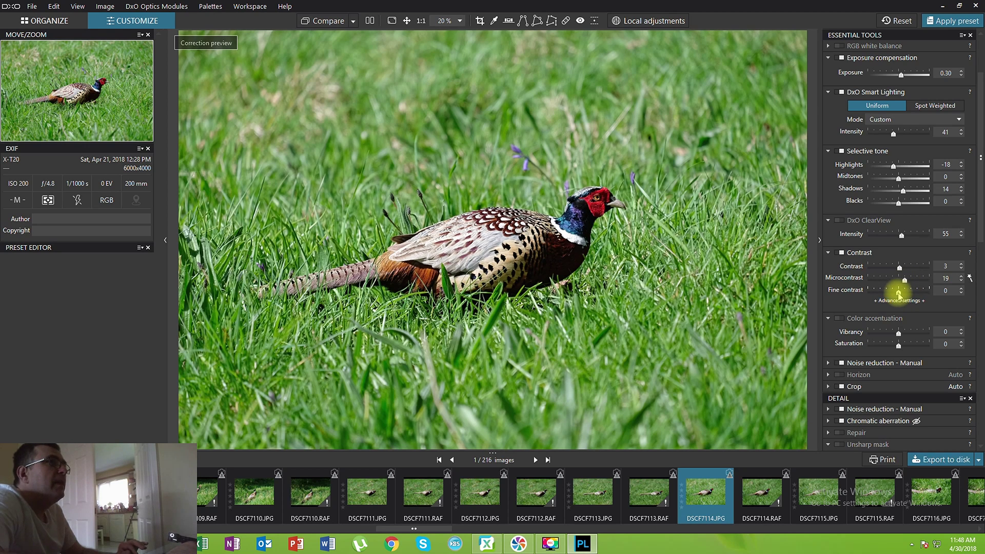
left_click_drag(899, 294, 898, 295)
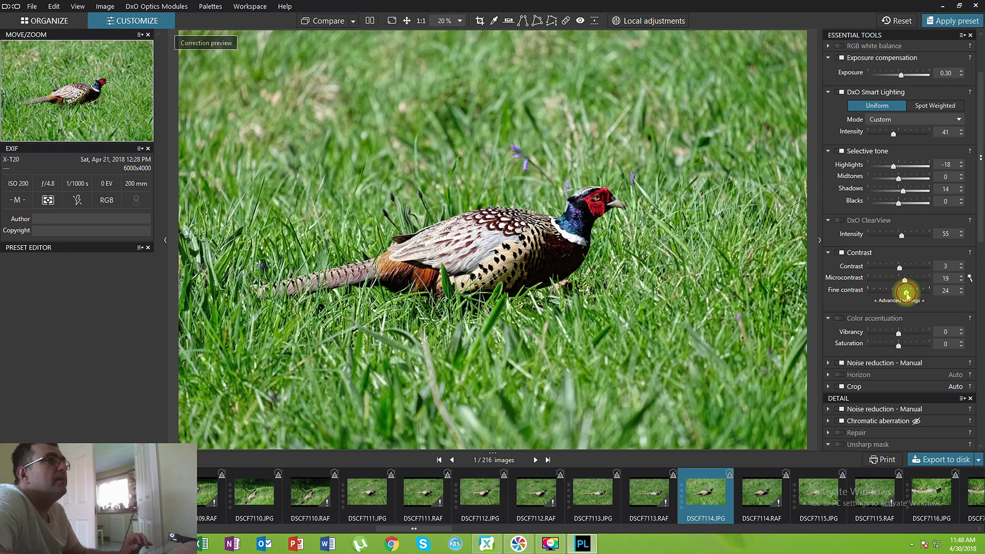
left_click_drag(907, 293, 905, 295)
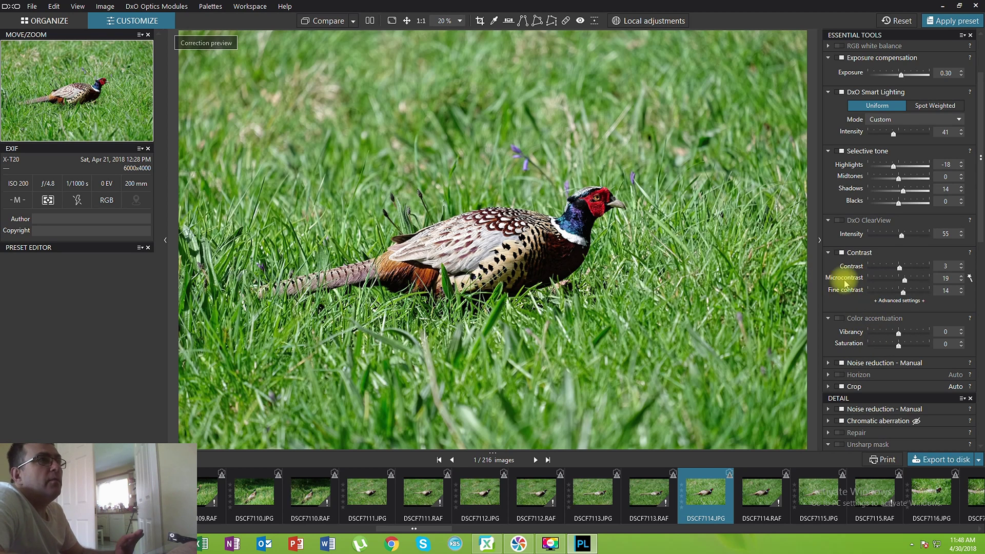
Enable the color accentuation and set saturation to 16 and vibrancy to 13.
scroll(979, 245, "down", 3)
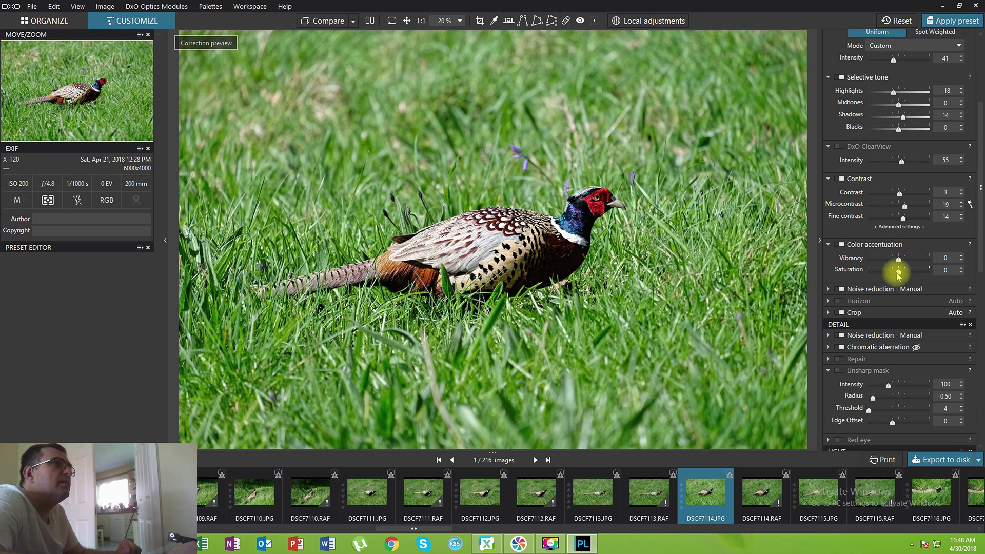
left_click_drag(903, 277, 905, 278)
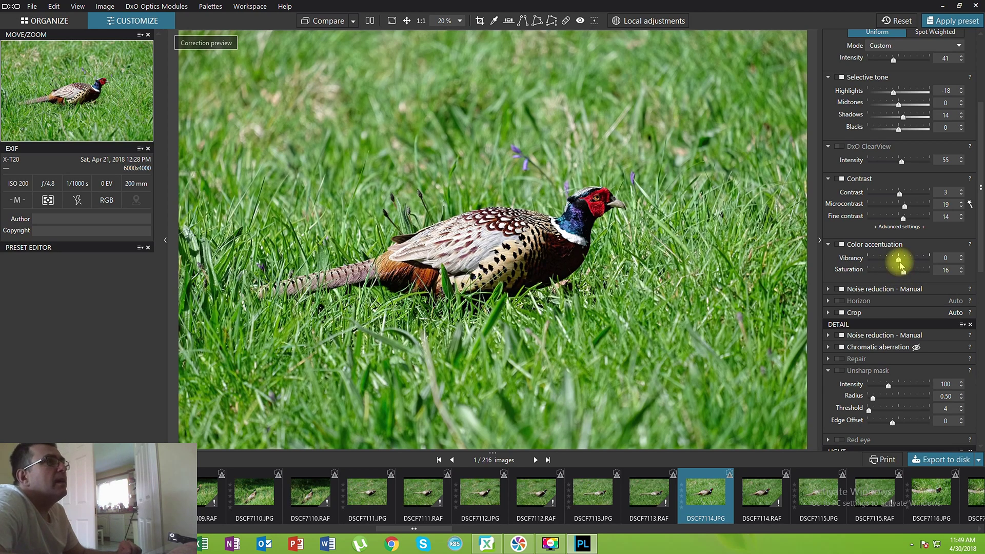
left_click_drag(900, 262, 904, 260)
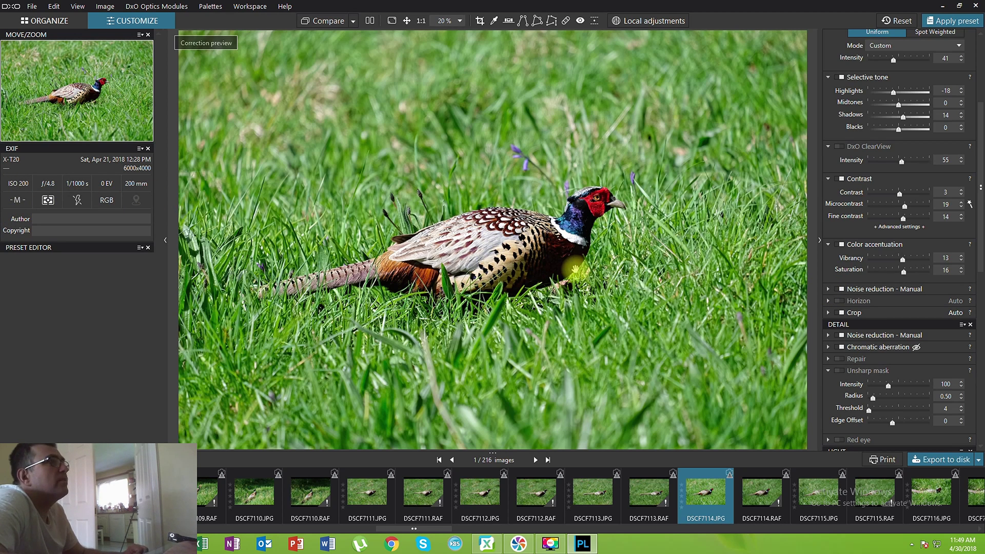
Examine the fine detail in the pheasant's head, neck and body plumage up close, and check the whole photo.
scroll(666, 215, "up", 5)
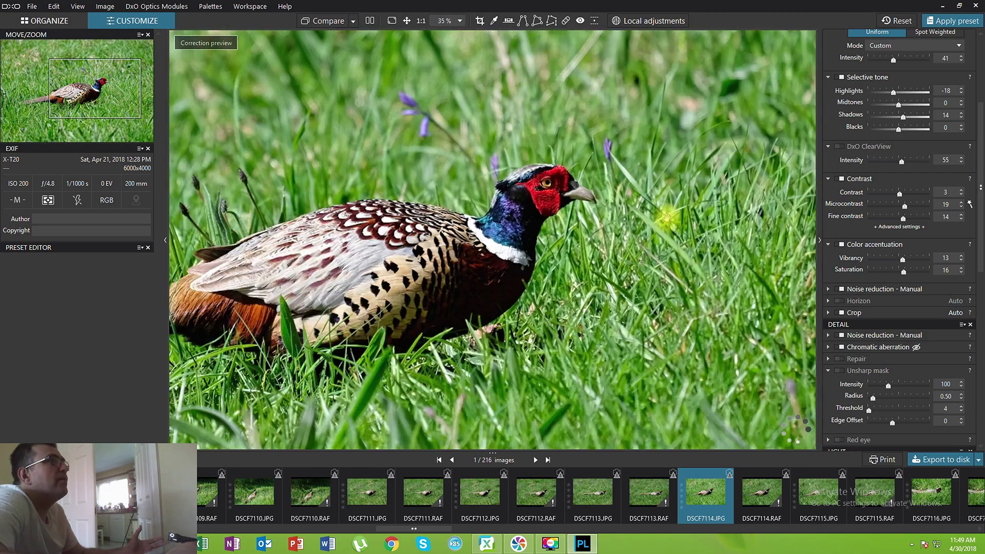
scroll(598, 236, "up", 2)
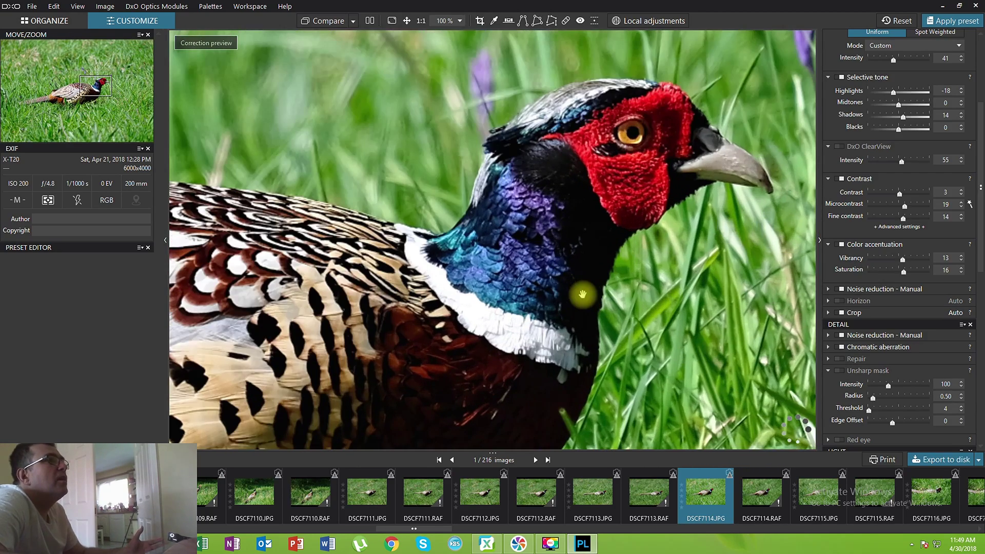
left_click_drag(601, 236, 590, 226)
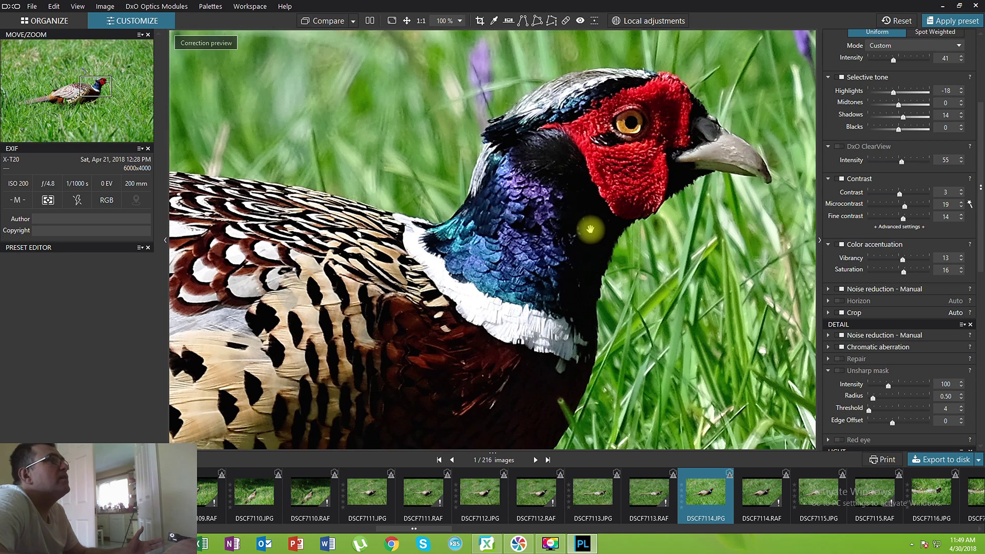
scroll(662, 333, "up", 1)
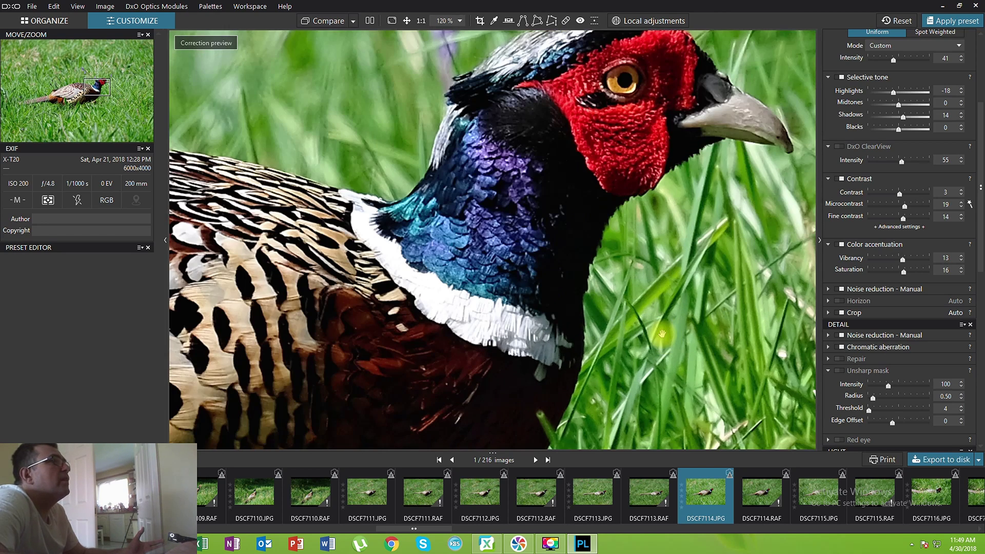
scroll(662, 334, "up", 1)
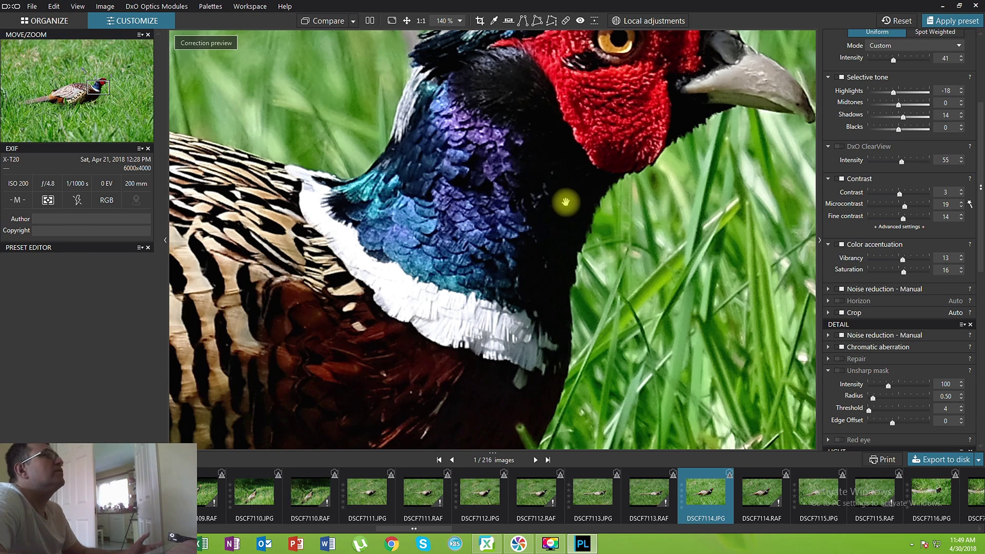
left_click(669, 152)
left_click_drag(661, 178, 613, 171)
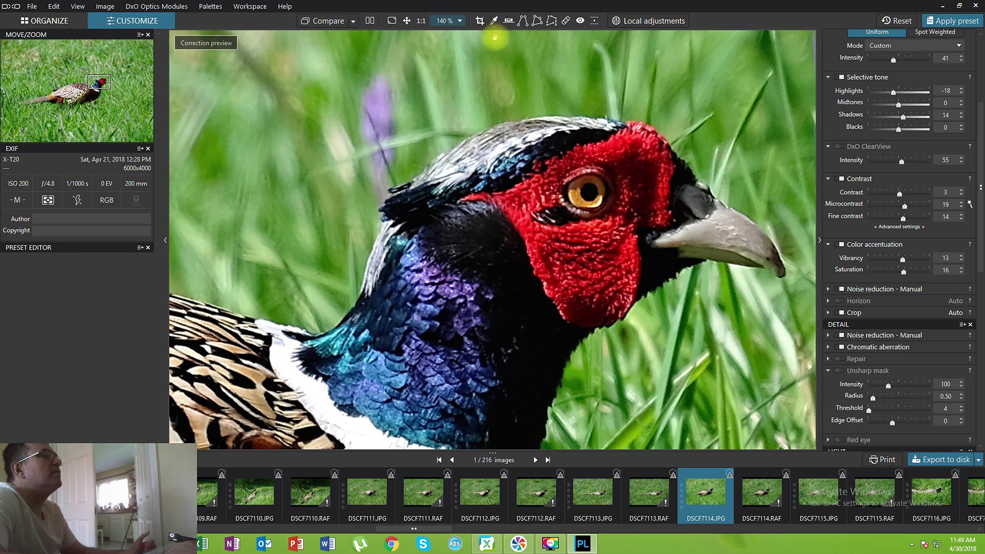
left_click(663, 215)
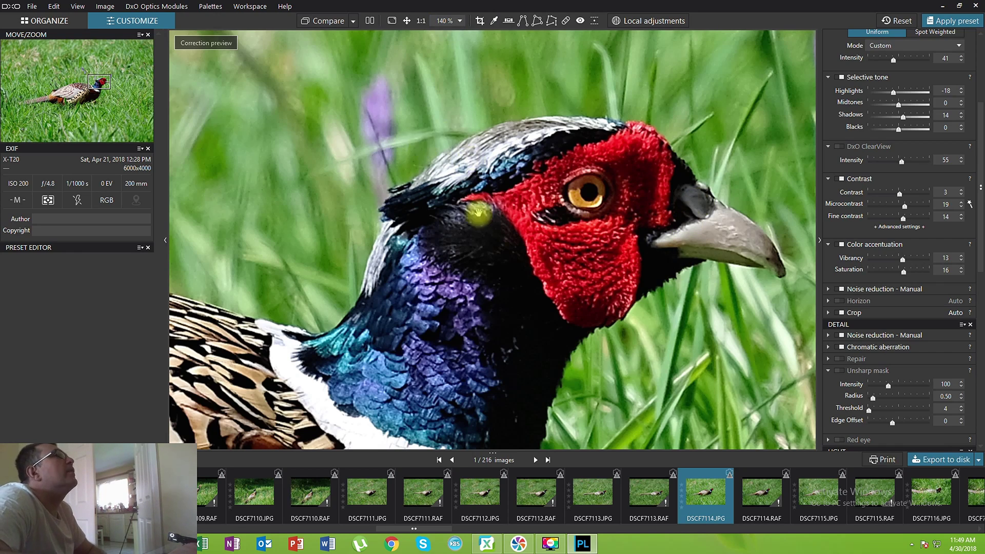
scroll(480, 209, "down", 4)
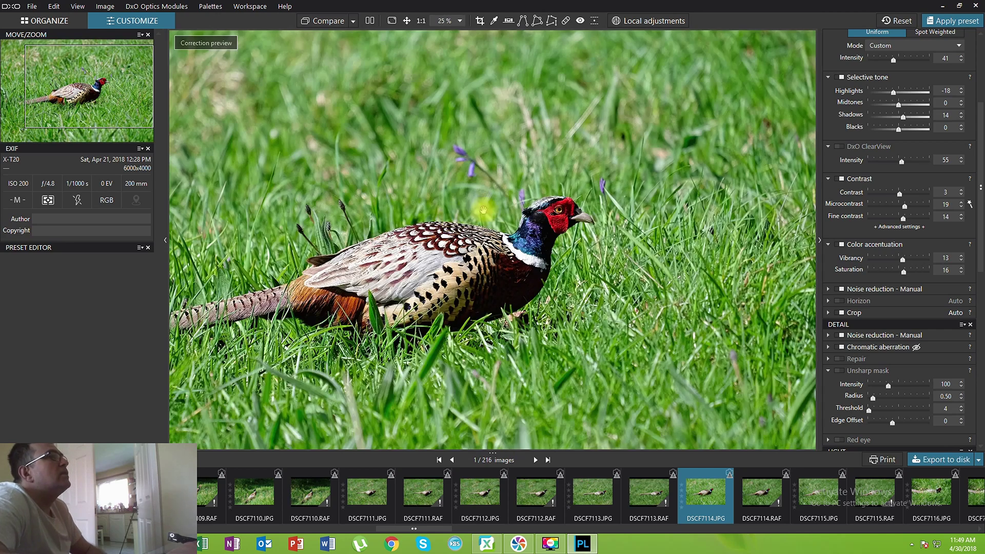
scroll(485, 213, "down", 1)
scroll(485, 213, "up", 1)
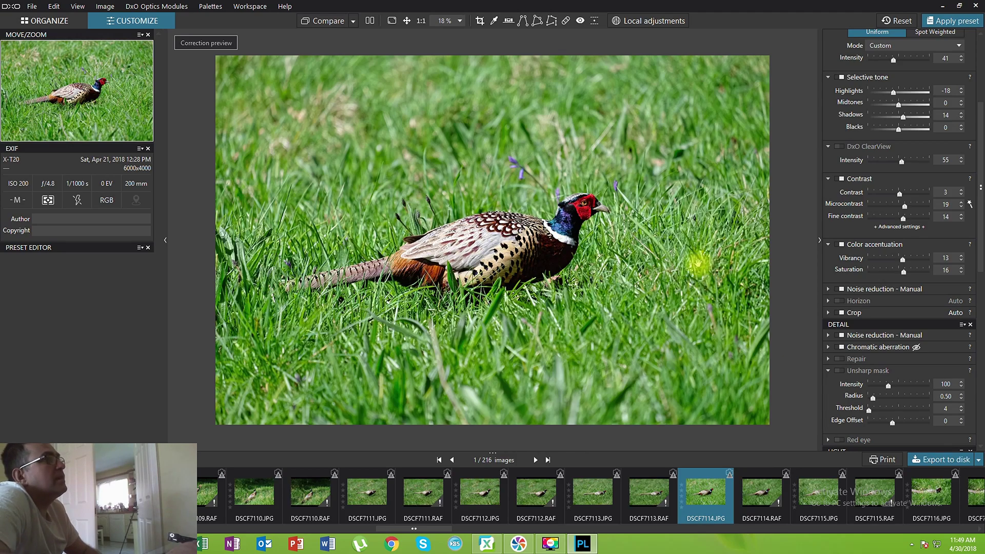
scroll(693, 255, "up", 4)
scroll(692, 255, "up", 3)
scroll(312, 158, "down", 3)
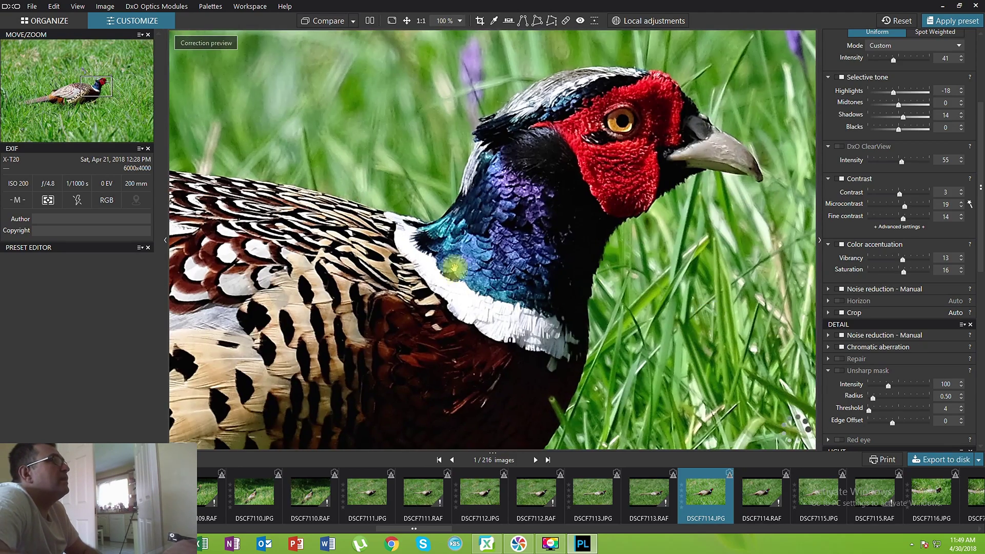
scroll(432, 222, "up", 3)
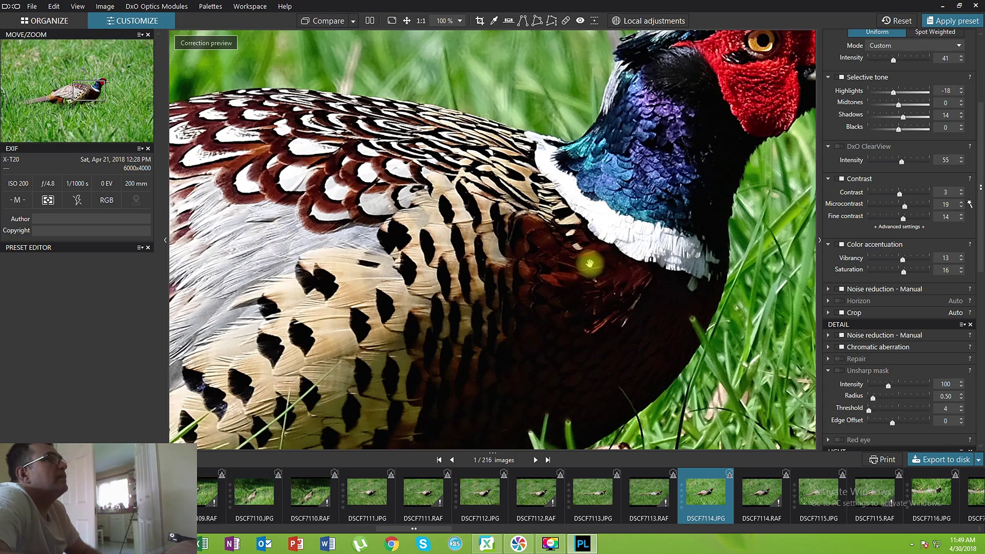
scroll(648, 275, "up", 1)
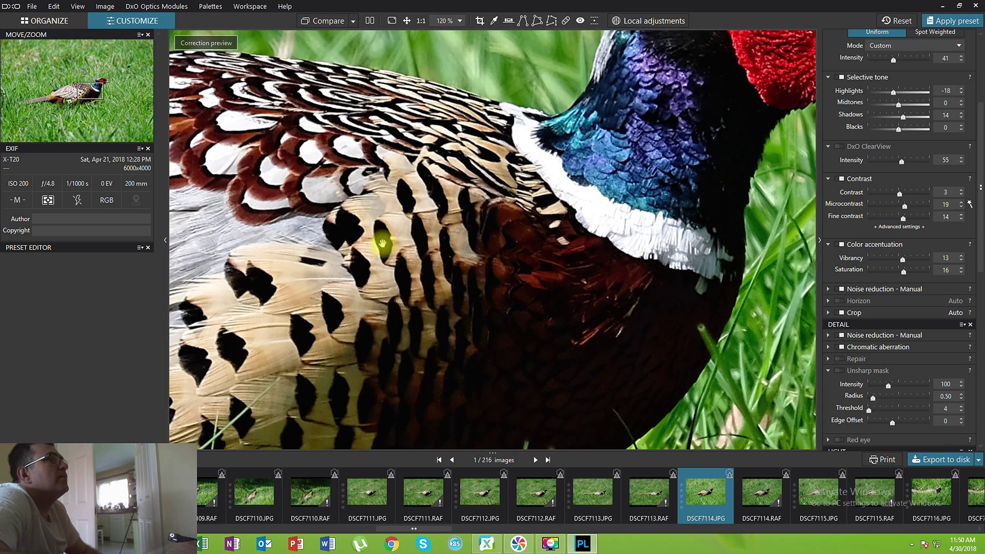
scroll(504, 329, "down", 6)
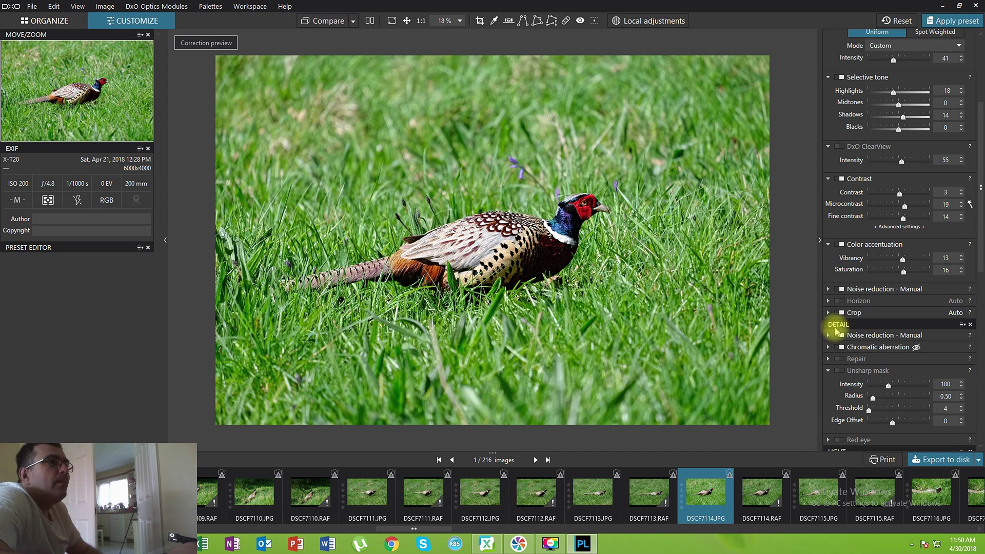
Compare the whole corrected pheasant photo with its uncorrected version.
left_click_drag(982, 237, 980, 339)
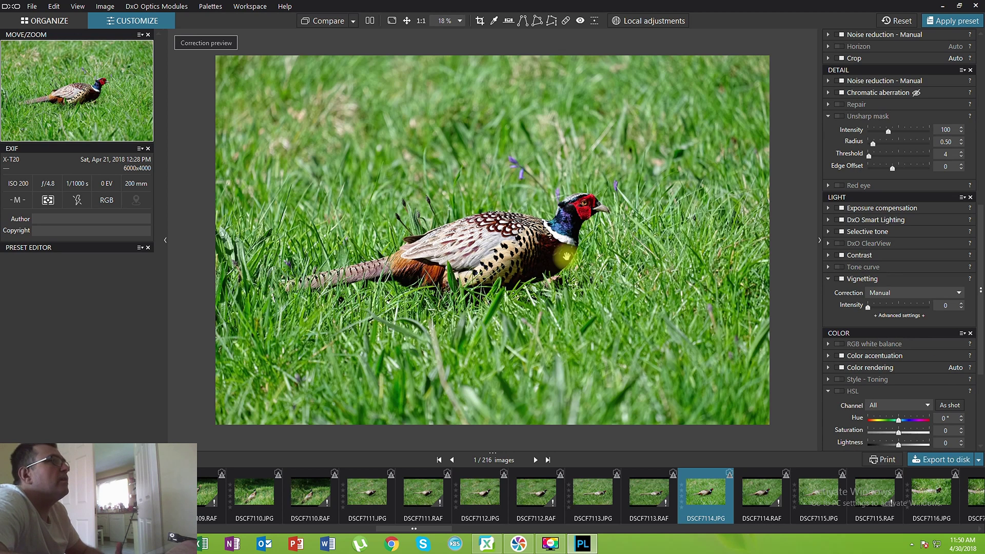
scroll(775, 378, "up", 1)
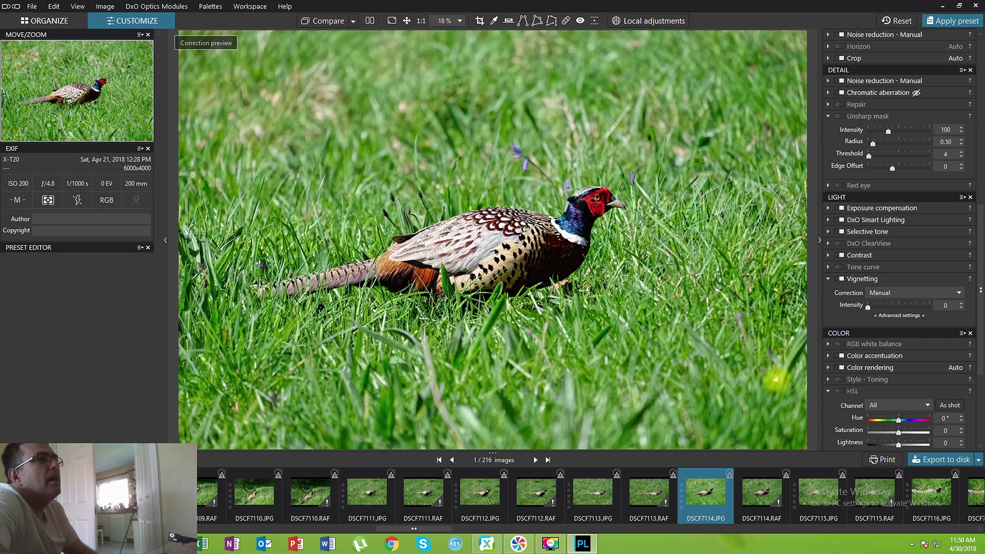
scroll(777, 379, "down", 2)
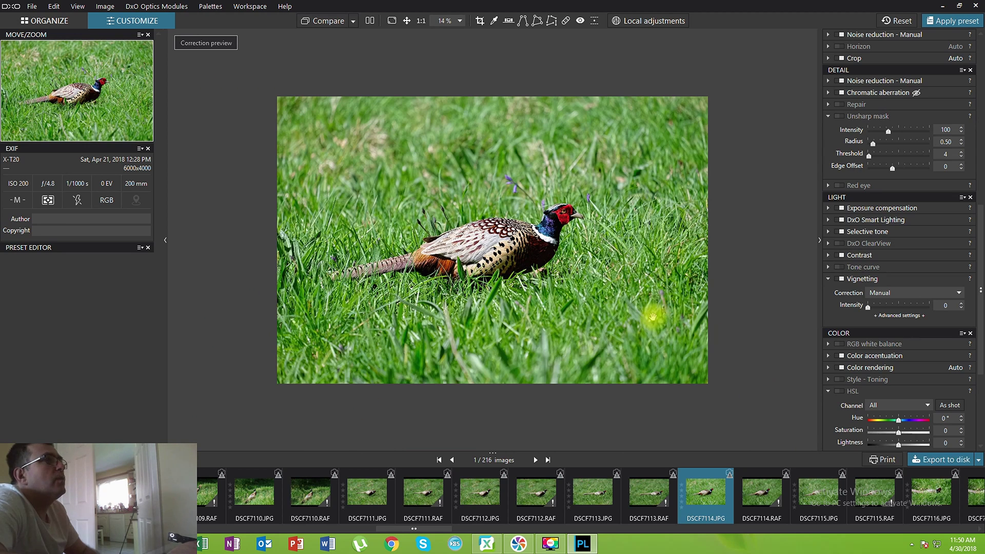
scroll(651, 316, "up", 1)
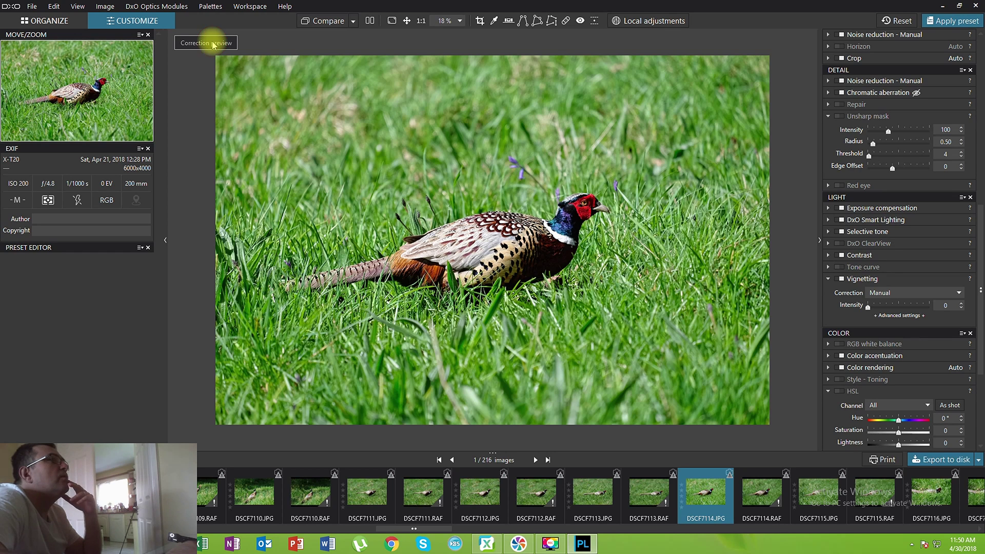
left_click(317, 25)
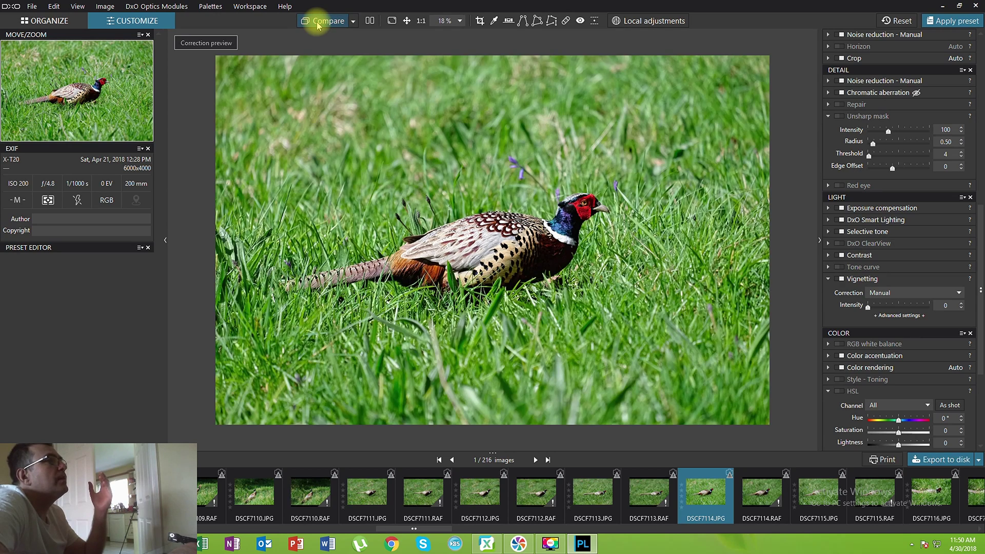
left_click(318, 25)
left_click(318, 25)
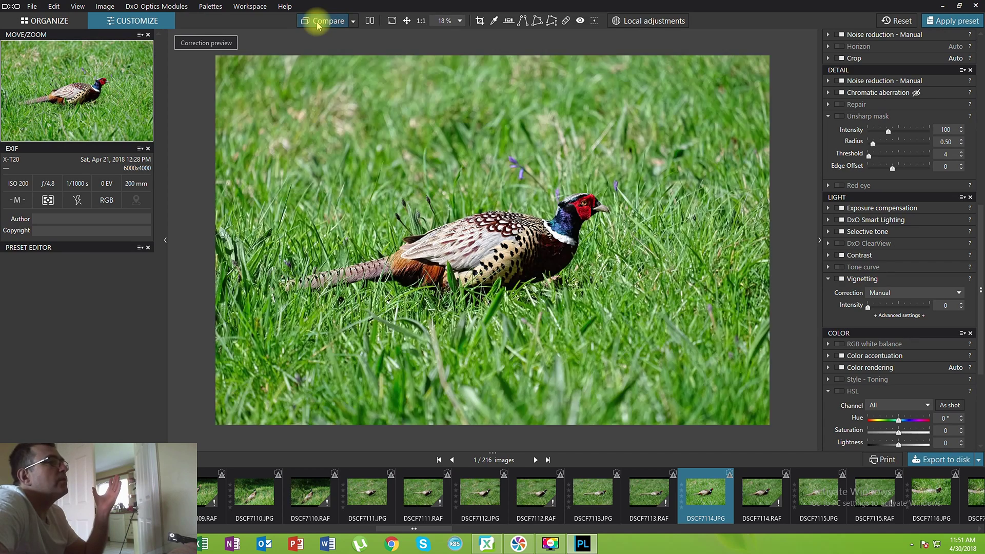
left_click(318, 25)
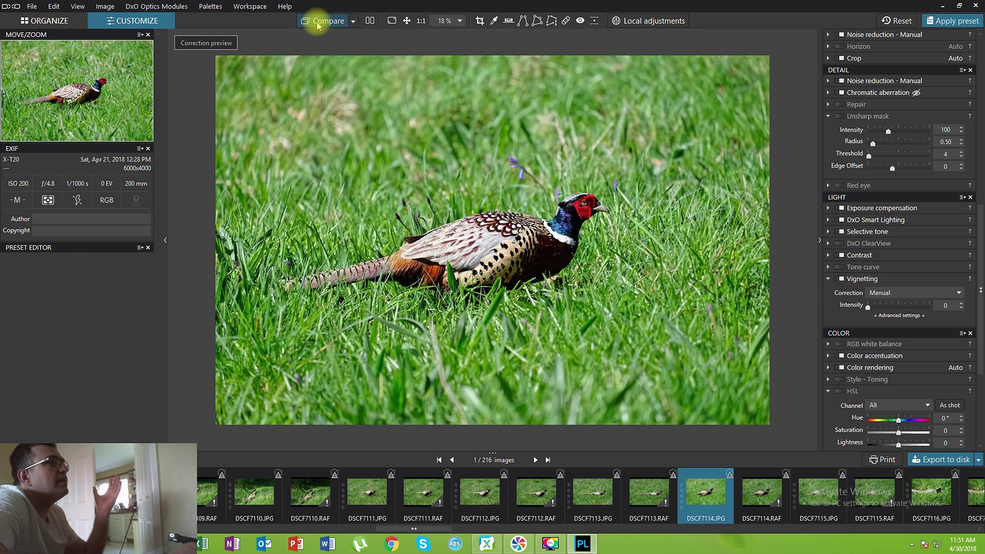
left_click(317, 24)
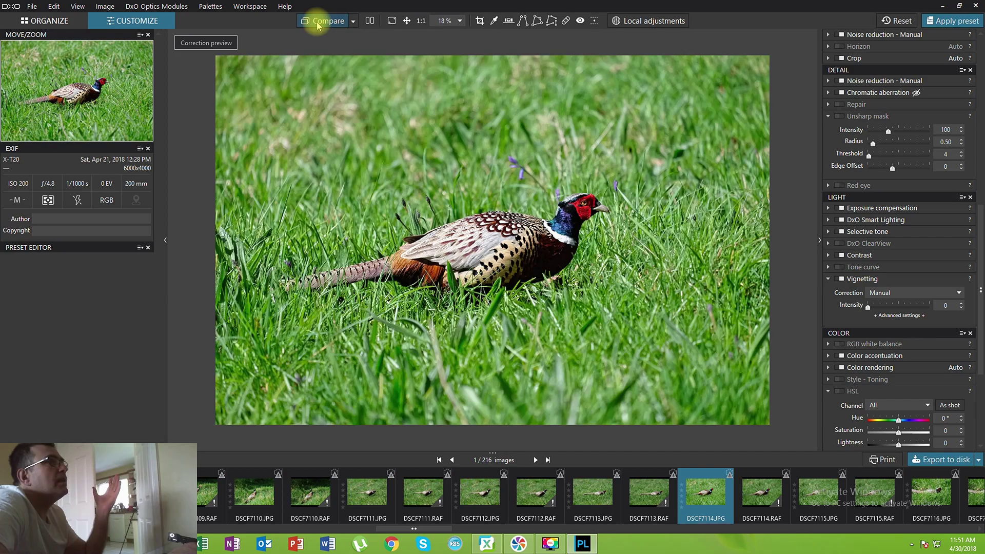
left_click(319, 25)
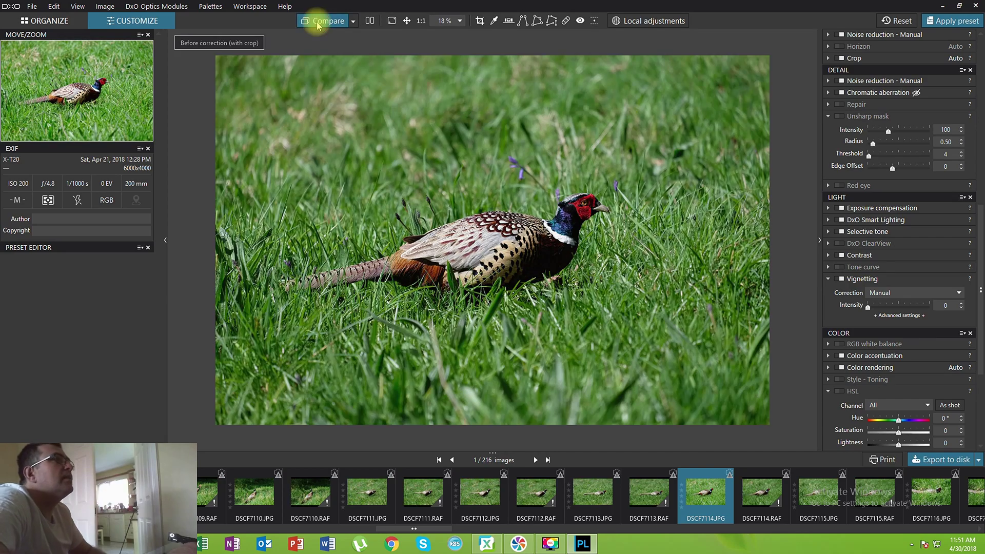
Compare the pheasant before and after correction at closer magnifications of 30 to 40%.
scroll(534, 319, "up", 3)
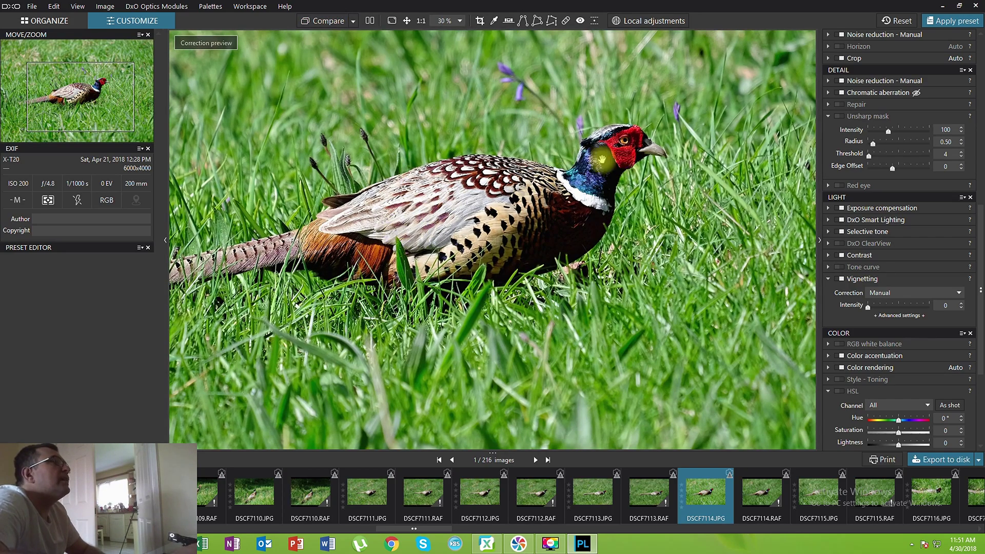
left_click(328, 22)
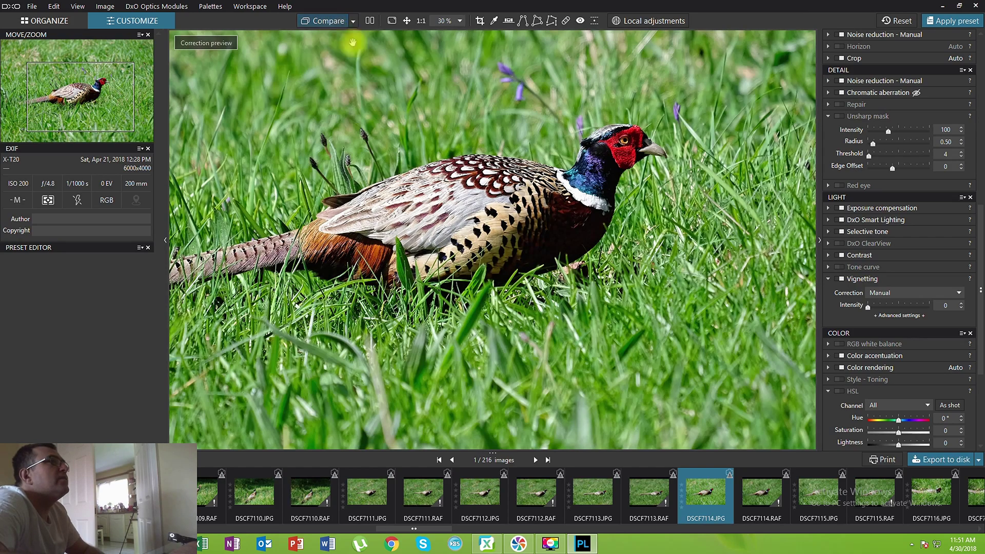
scroll(568, 249, "up", 2)
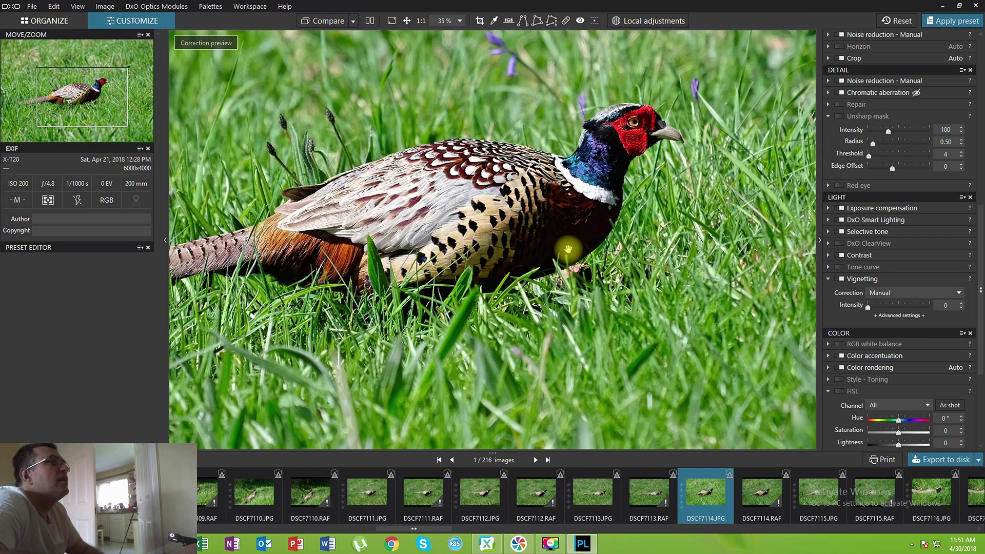
left_click(329, 23)
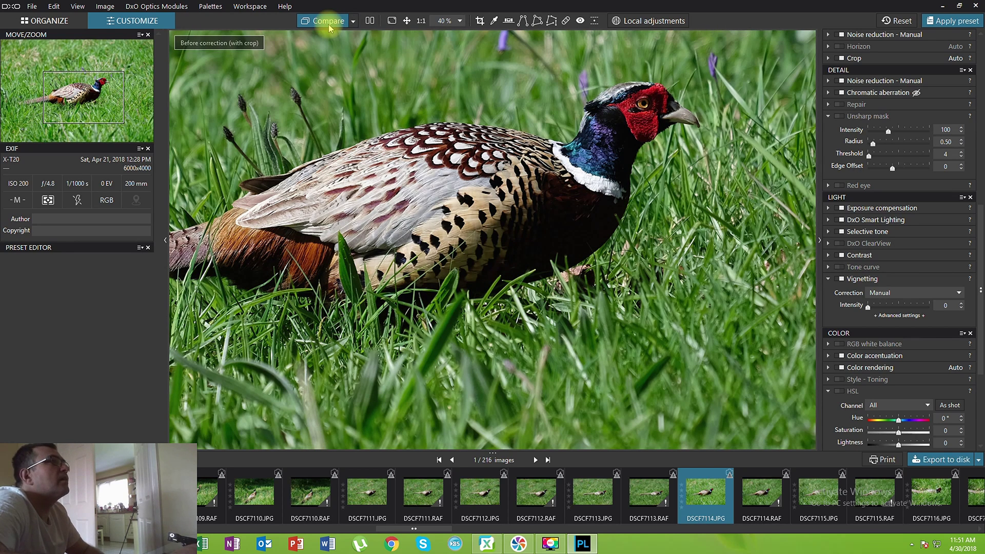
left_click(328, 24)
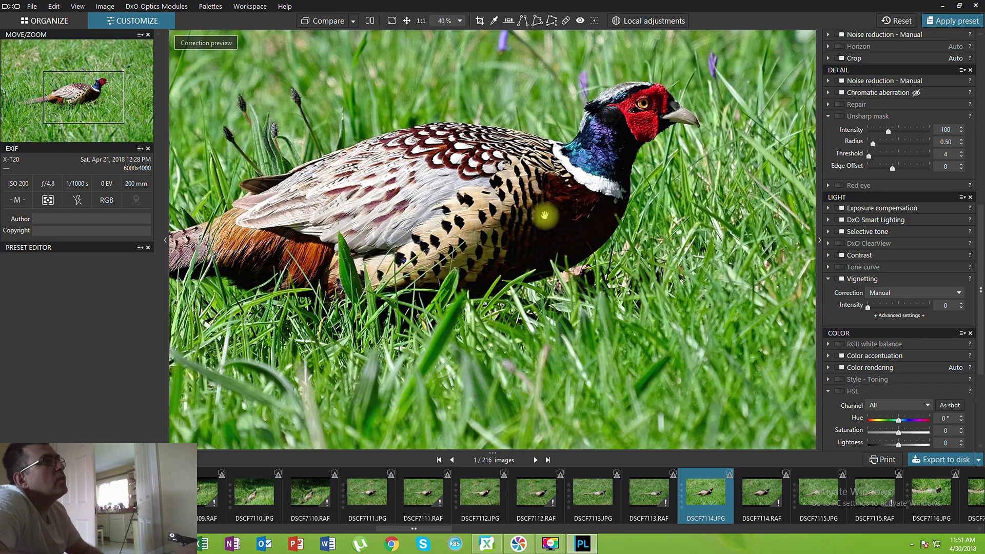
scroll(514, 275, "down", 4)
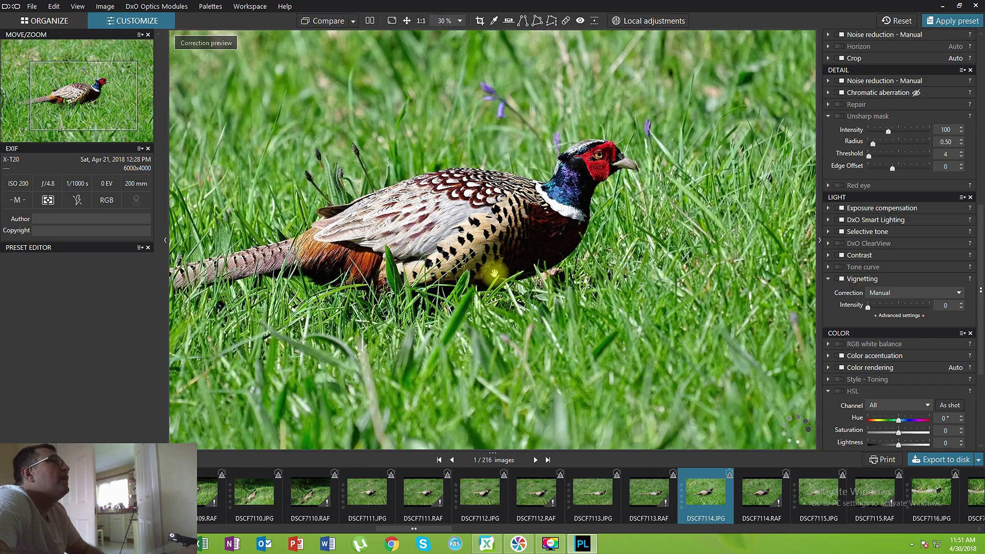